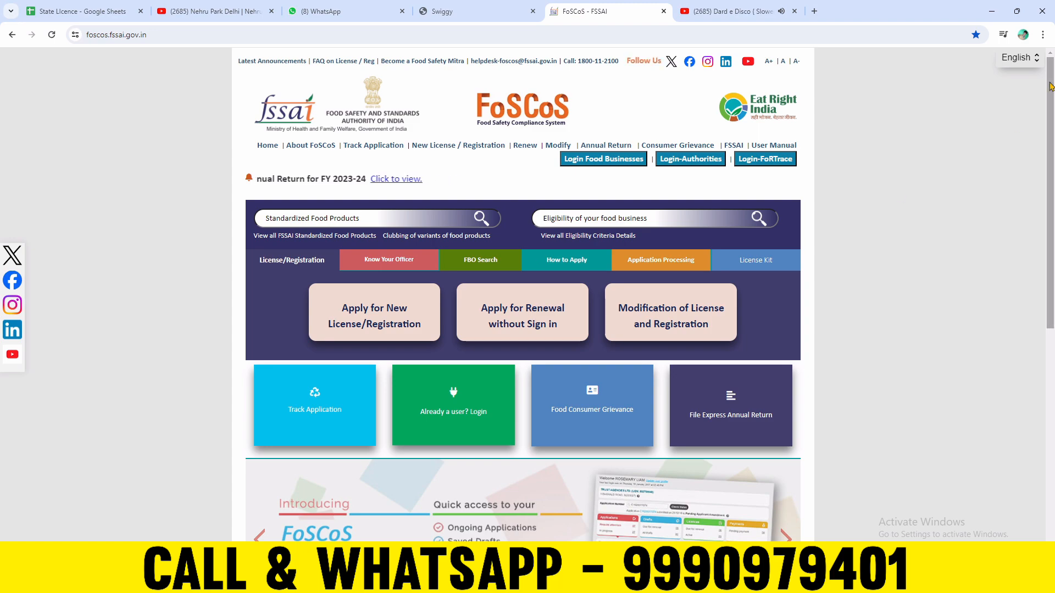
Begin a new licence/registration application for a General premises and bring up the state list.
{"action": "scroll", "coordinate": [1050, 86], "scroll_direction": "down", "scroll_amount": 5}
{"action": "scroll", "coordinate": [825, 153], "scroll_direction": "up", "scroll_amount": 5}
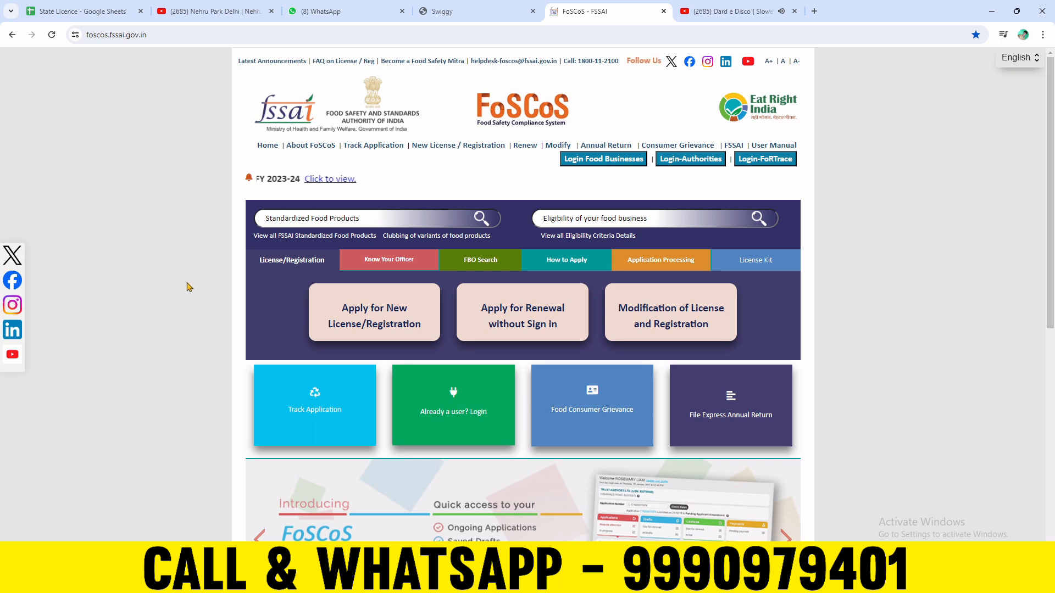
{"action": "left_click", "coordinate": [375, 319]}
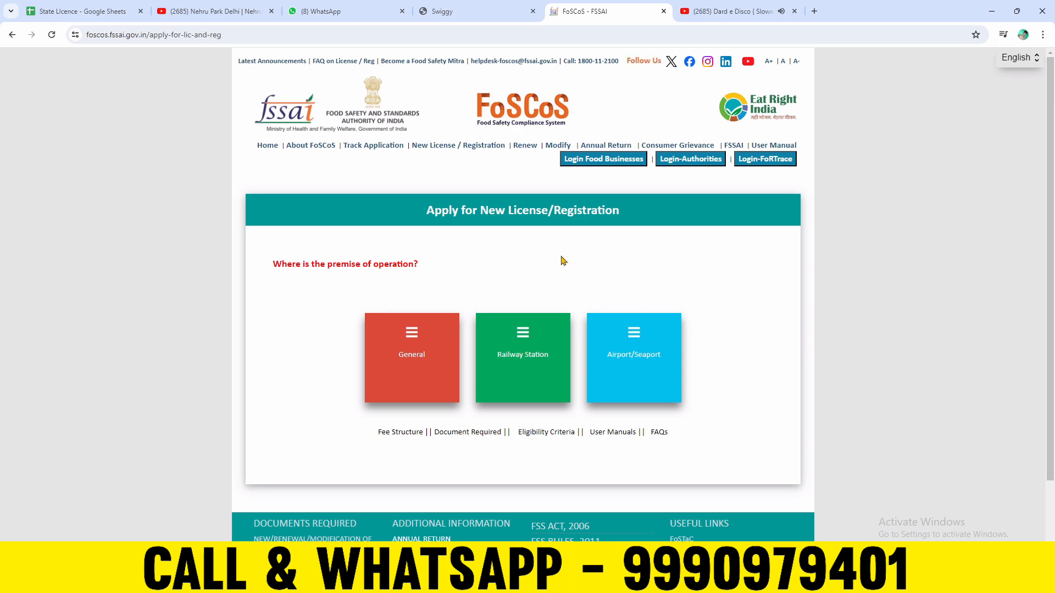
{"action": "left_click", "coordinate": [412, 334]}
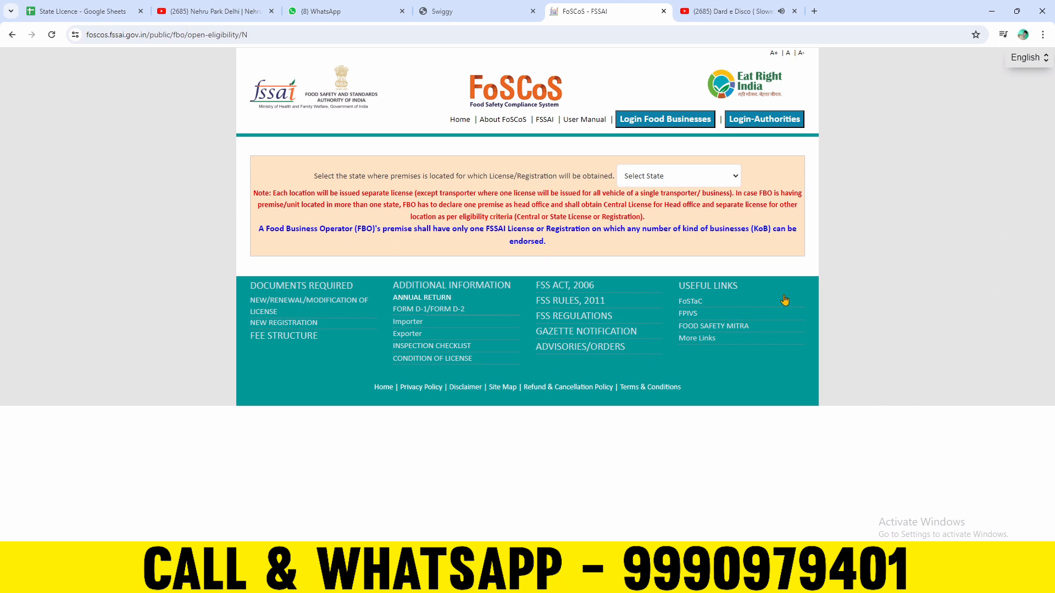
{"action": "left_click", "coordinate": [725, 180]}
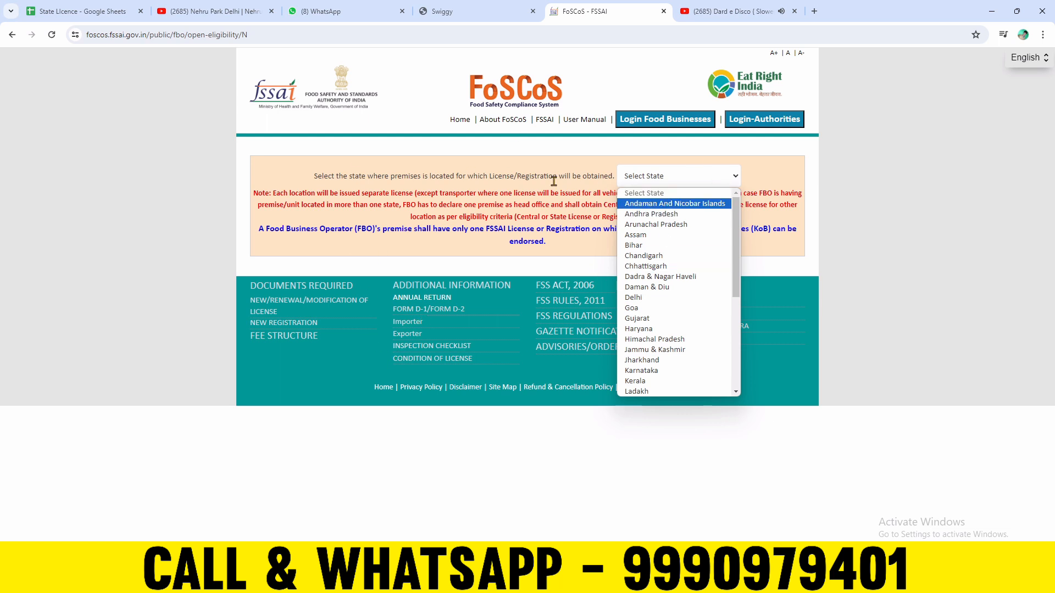
Choose Delhi, then Food Services > Food Vending Establishment with turnover up to 12 lakhs, and view eligibility.
{"action": "left_click", "coordinate": [650, 299]}
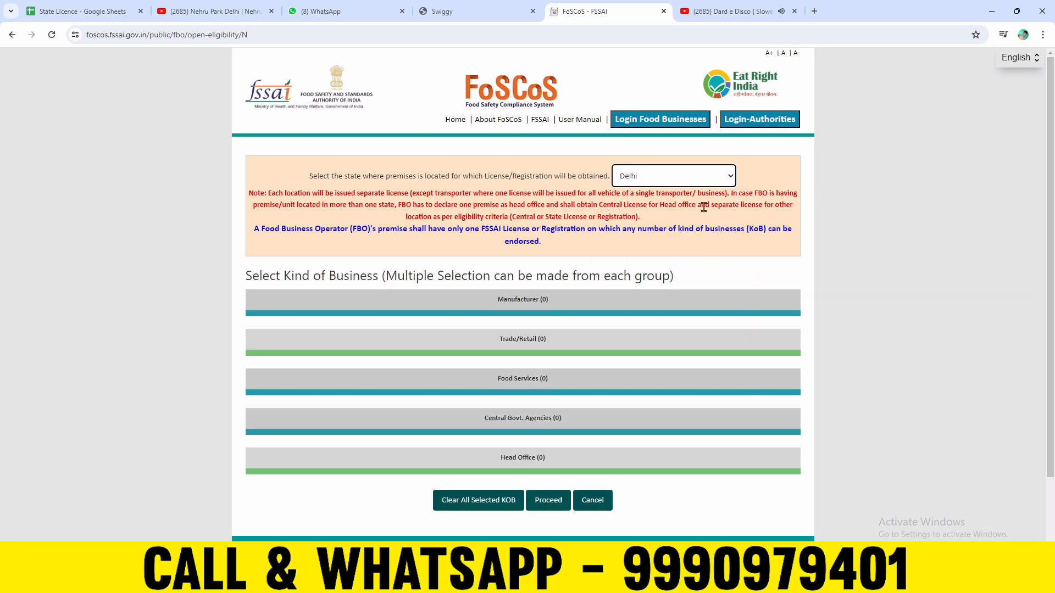
{"action": "scroll", "coordinate": [1052, 126], "scroll_direction": "down", "scroll_amount": 2}
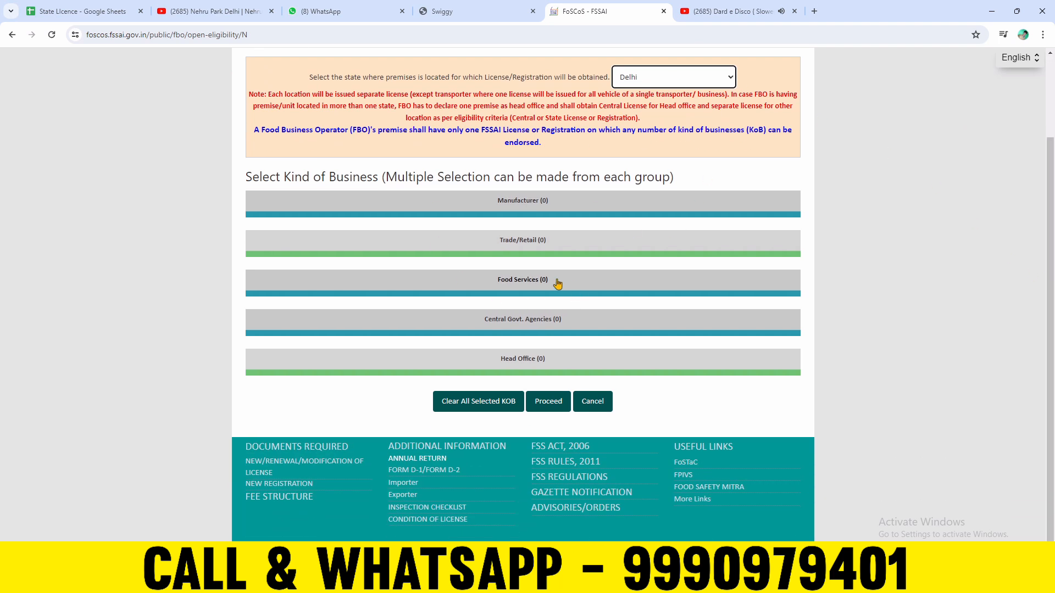
{"action": "left_click", "coordinate": [536, 281]}
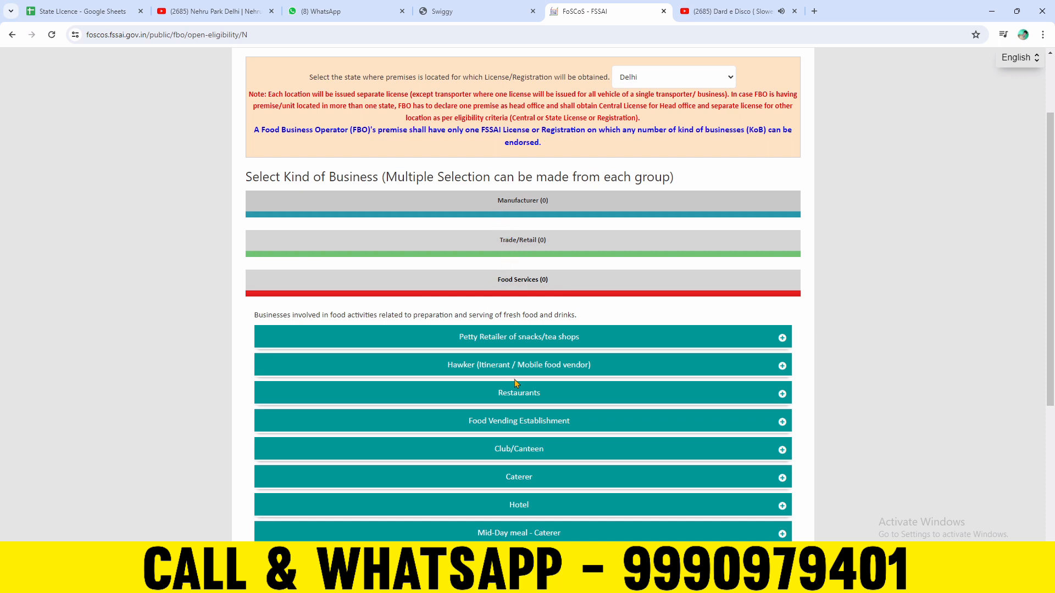
{"action": "scroll", "coordinate": [1048, 163], "scroll_direction": "down", "scroll_amount": 4}
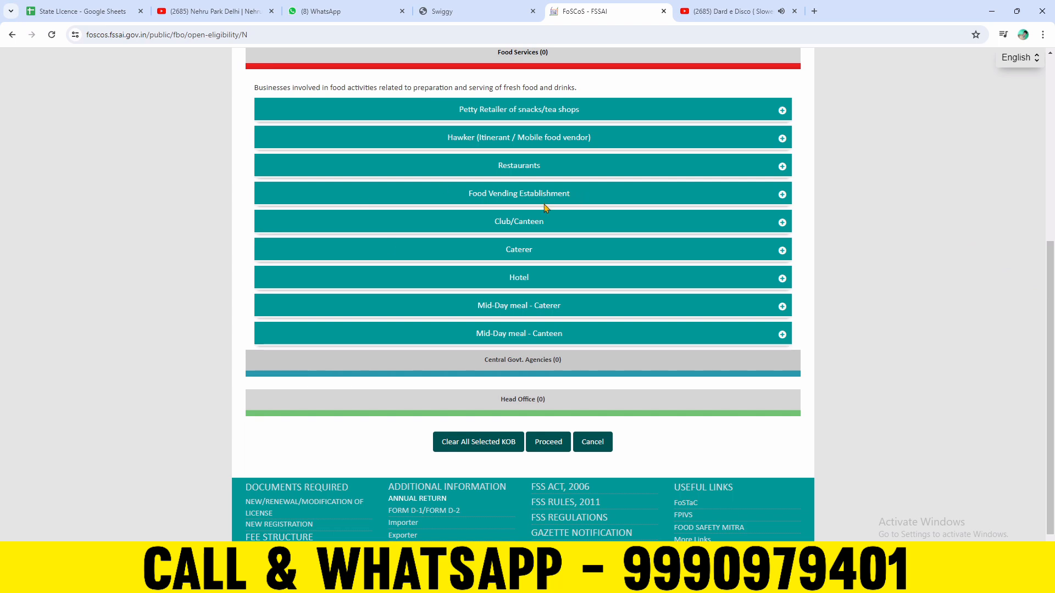
{"action": "left_click", "coordinate": [598, 196]}
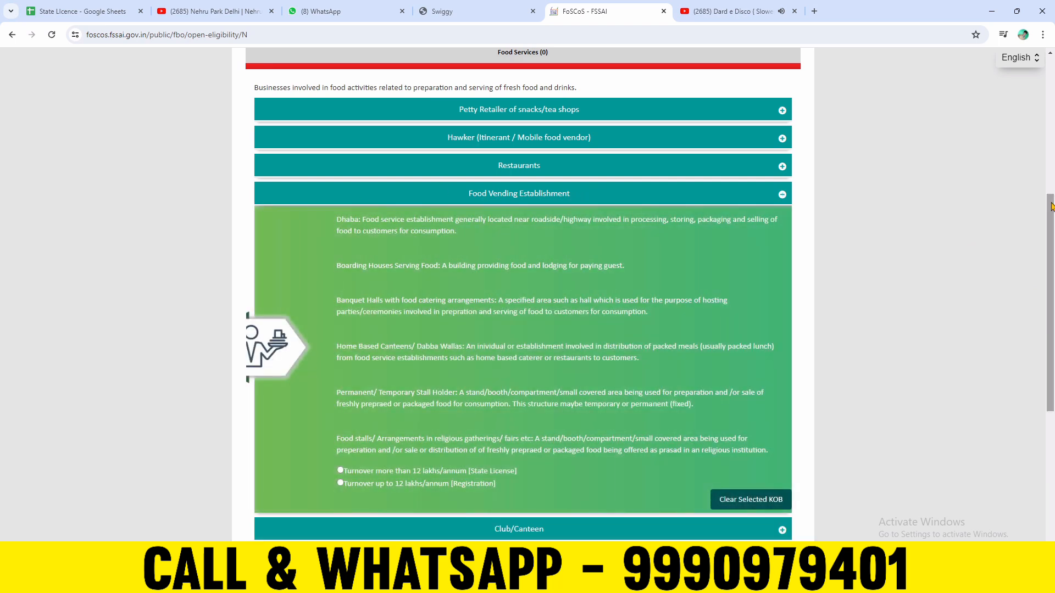
{"action": "scroll", "coordinate": [1051, 206], "scroll_direction": "down", "scroll_amount": 4}
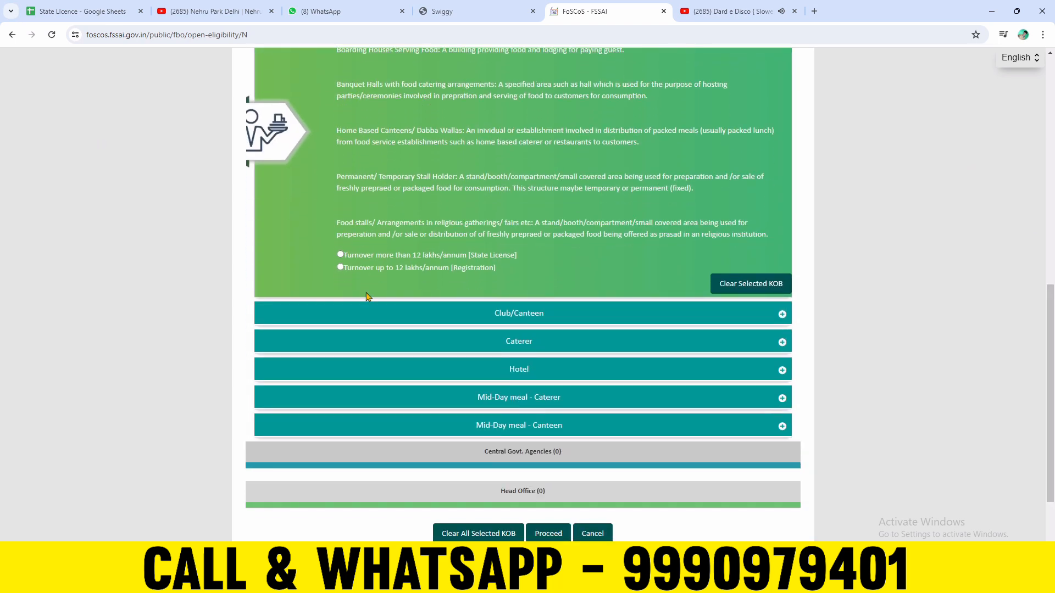
{"action": "left_click", "coordinate": [340, 268]}
{"action": "left_click", "coordinate": [545, 534]}
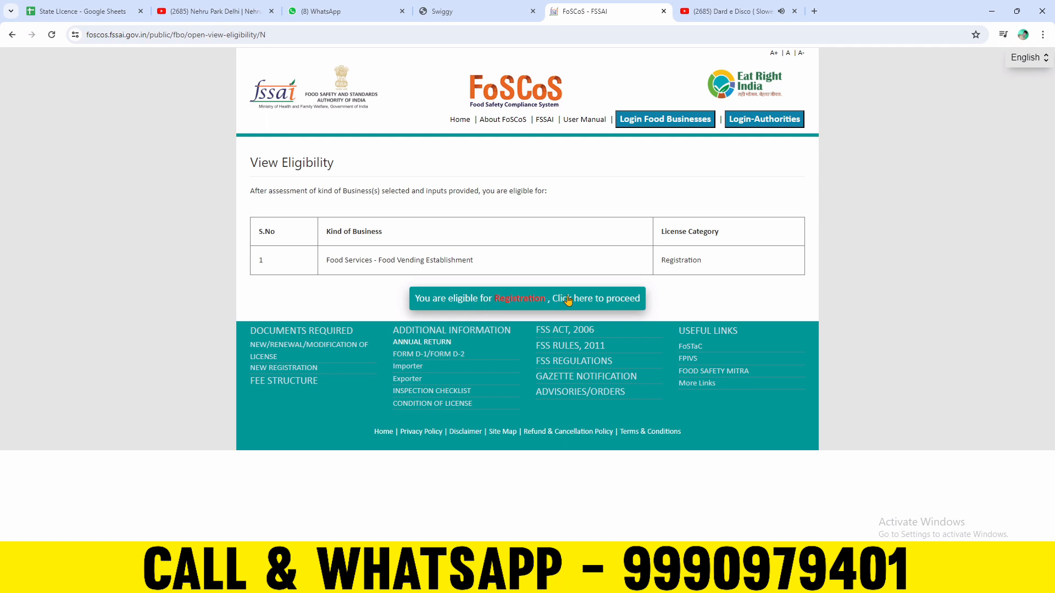
Proceed to the registration form and set the applicant's designation to Individual.
{"action": "left_click", "coordinate": [518, 306]}
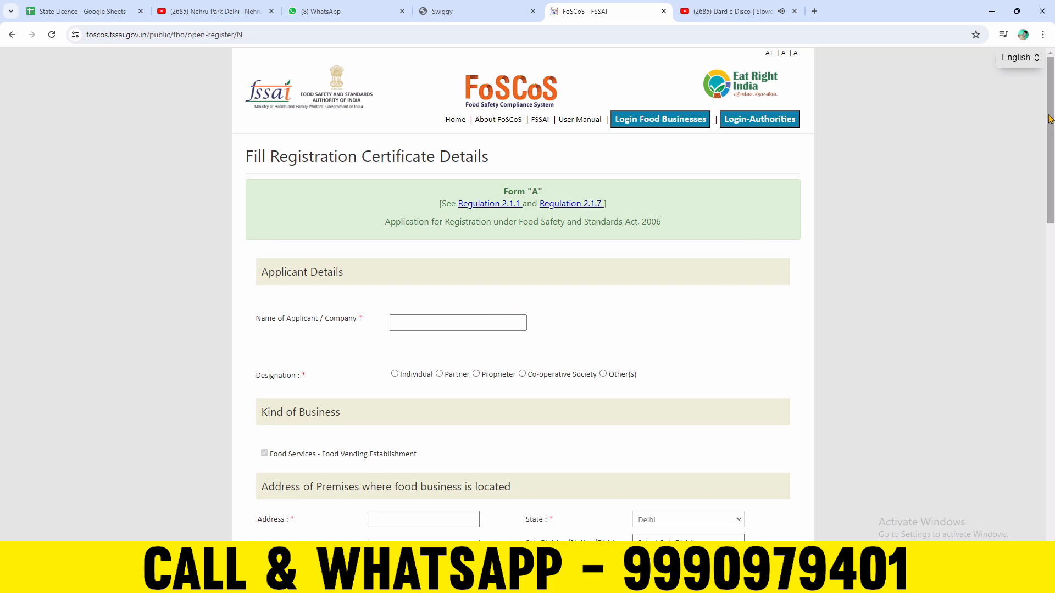
{"action": "left_click_drag", "start_coordinate": [246, 156], "coordinate": [542, 192]}
{"action": "left_click", "coordinate": [1027, 140]}
{"action": "left_click_drag", "start_coordinate": [1049, 145], "coordinate": [1048, 207]}
{"action": "scroll", "coordinate": [1048, 207], "scroll_direction": "down", "scroll_amount": 1}
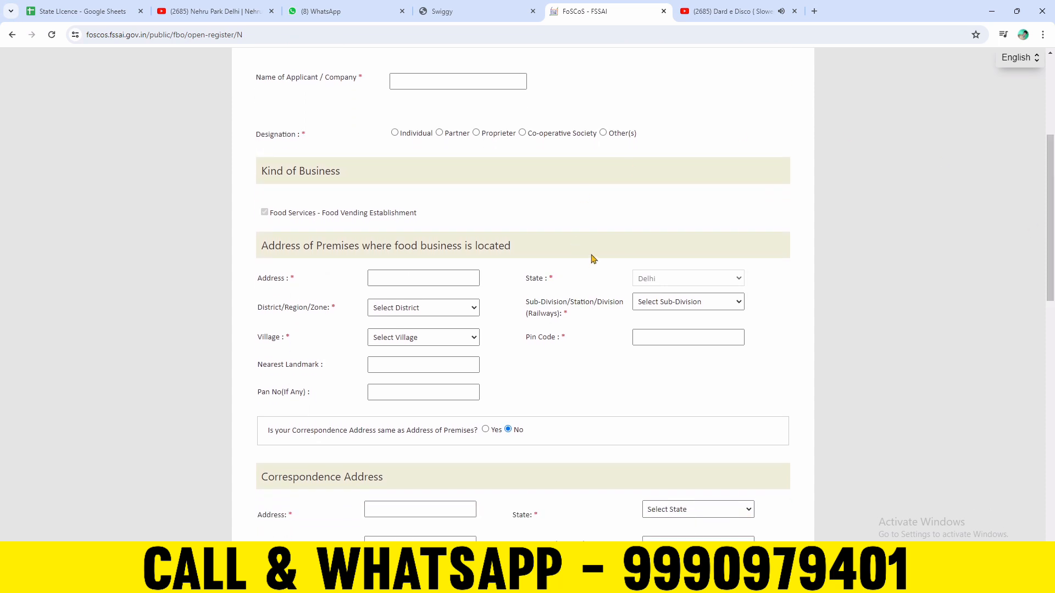
{"action": "left_click", "coordinate": [397, 82]}
{"action": "left_click", "coordinate": [355, 115]}
{"action": "left_click", "coordinate": [394, 133]}
Review the premises and correspondence address, mobile, e-mail and contact person fields.
{"action": "scroll", "coordinate": [1048, 208], "scroll_direction": "down", "scroll_amount": 3}
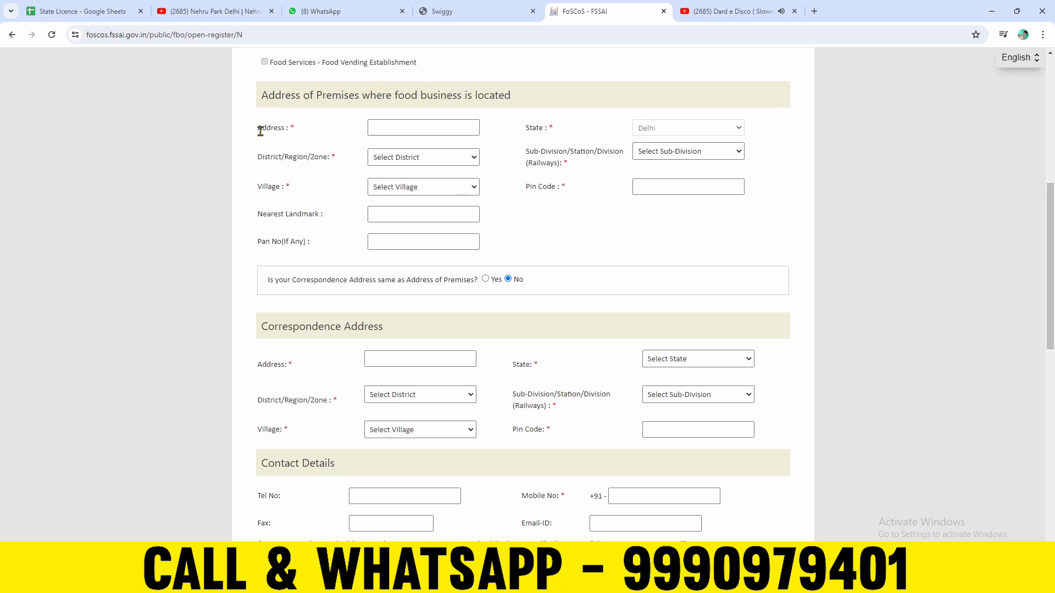
{"action": "left_click_drag", "start_coordinate": [259, 131], "coordinate": [320, 243]}
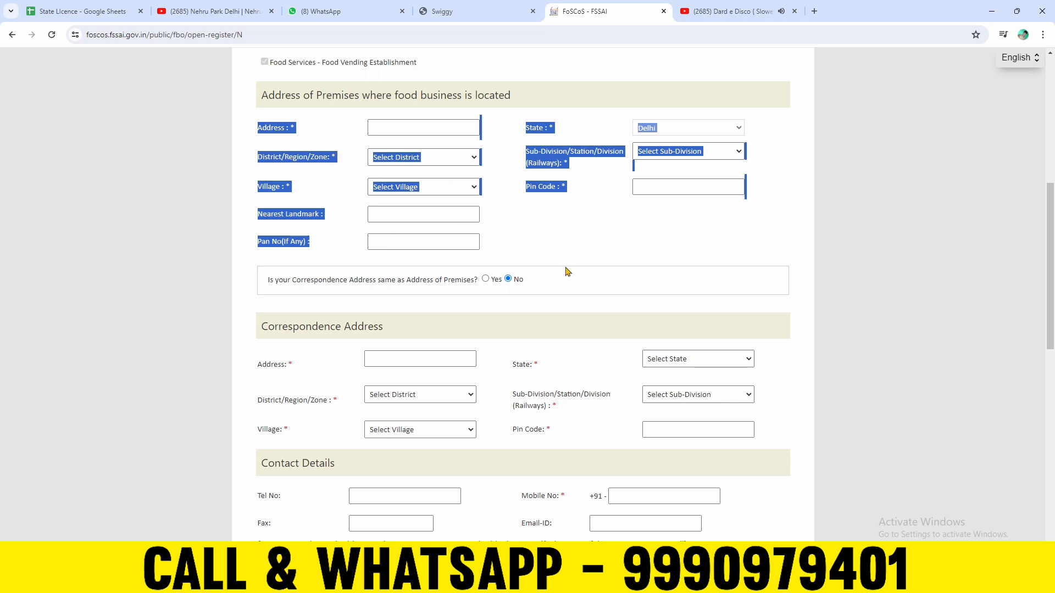
{"action": "left_click", "coordinate": [552, 231]}
{"action": "left_click_drag", "start_coordinate": [1049, 263], "coordinate": [1049, 346]}
{"action": "left_click_drag", "start_coordinate": [256, 109], "coordinate": [440, 173]}
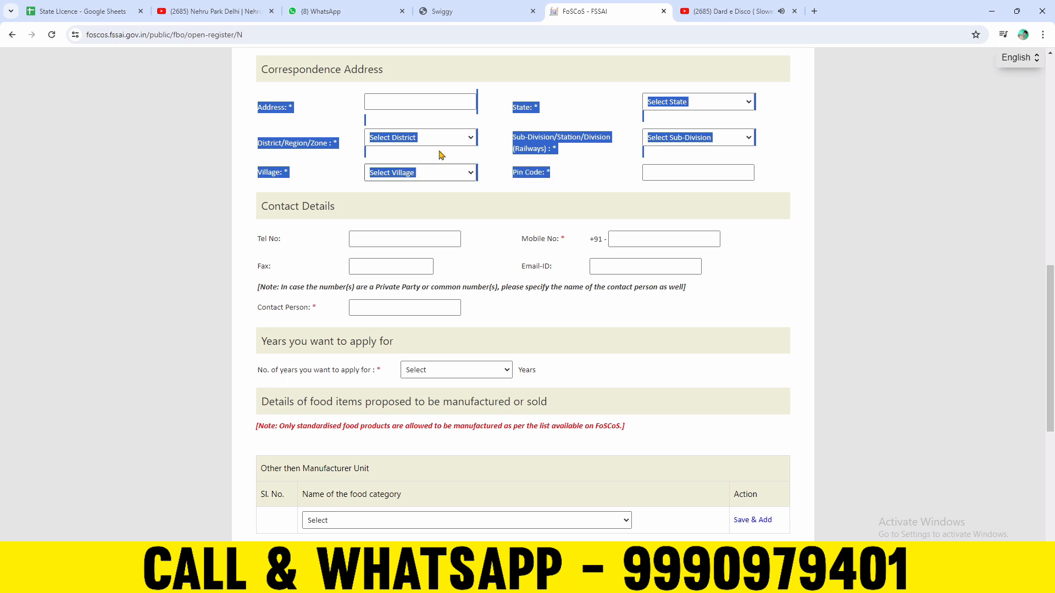
{"action": "left_click", "coordinate": [421, 104]}
{"action": "key", "text": "Down"}
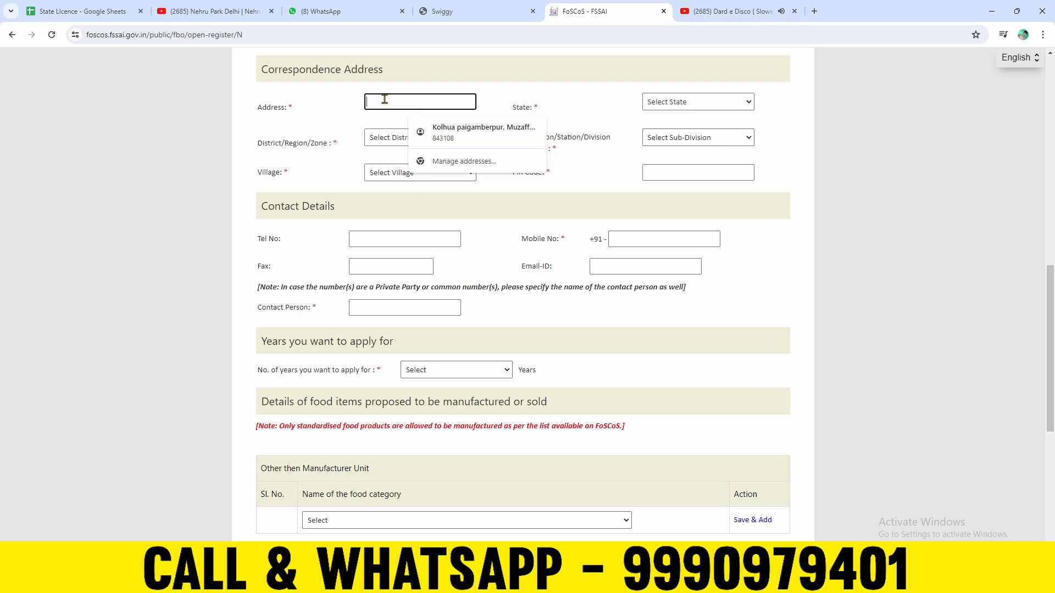
{"action": "left_click", "coordinate": [670, 238]}
{"action": "key", "text": "Tab"}
{"action": "left_click", "coordinate": [297, 250]}
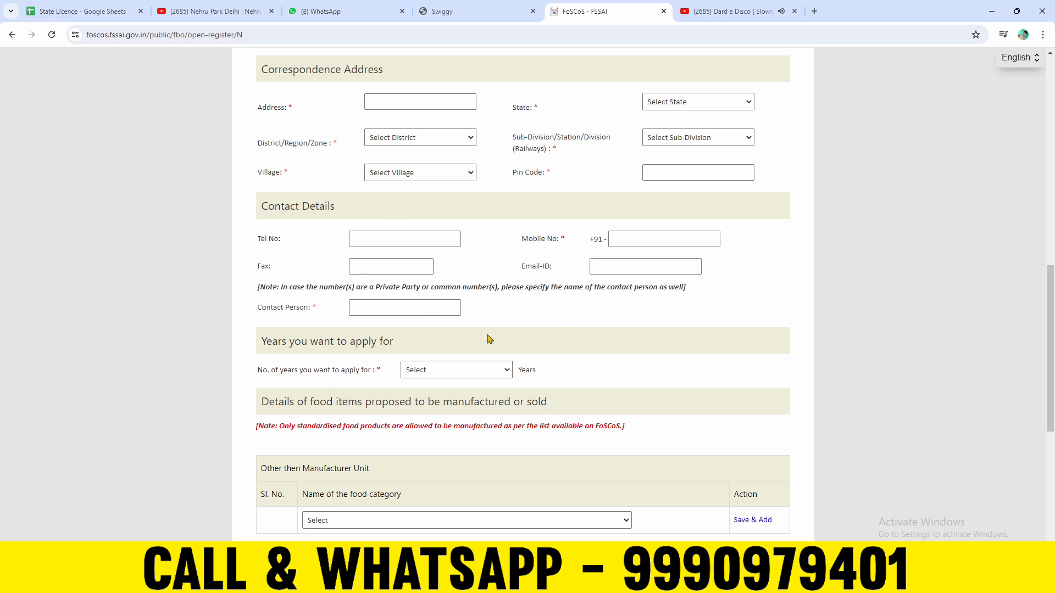
{"action": "left_click", "coordinate": [360, 307]}
{"action": "left_click", "coordinate": [329, 324]}
{"action": "left_click_drag", "start_coordinate": [1050, 317], "coordinate": [1050, 408]}
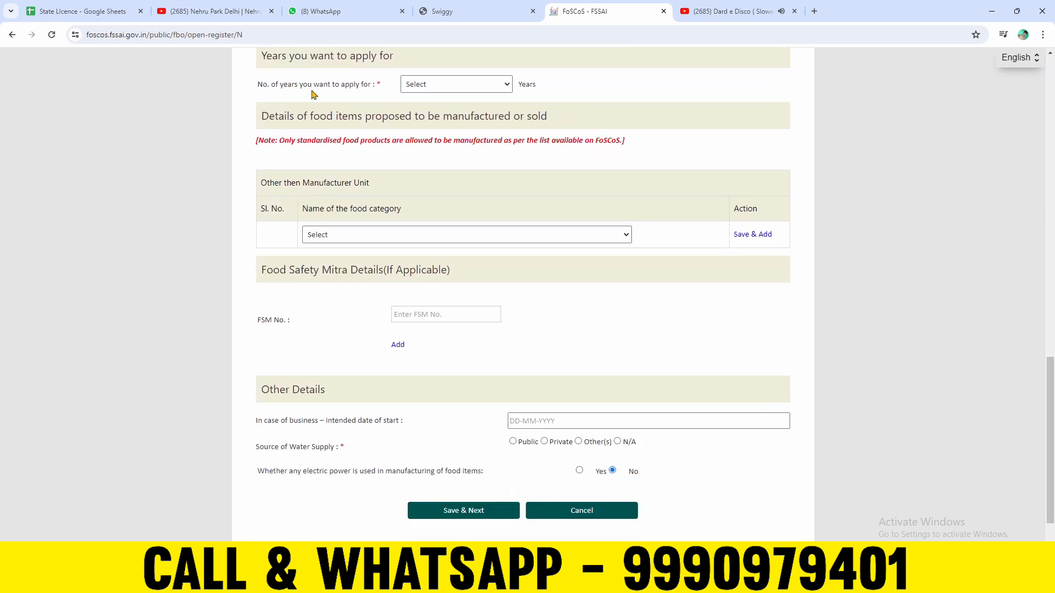
Apply for 1 year and add Prepared Foods (16) as the first food category.
{"action": "left_click", "coordinate": [412, 85]}
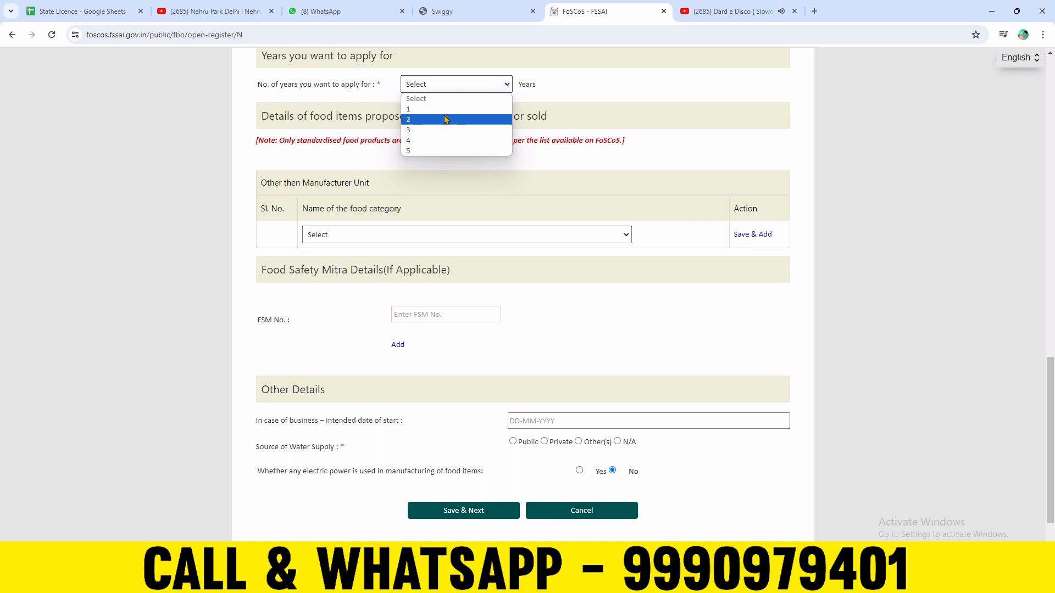
{"action": "left_click", "coordinate": [427, 109]}
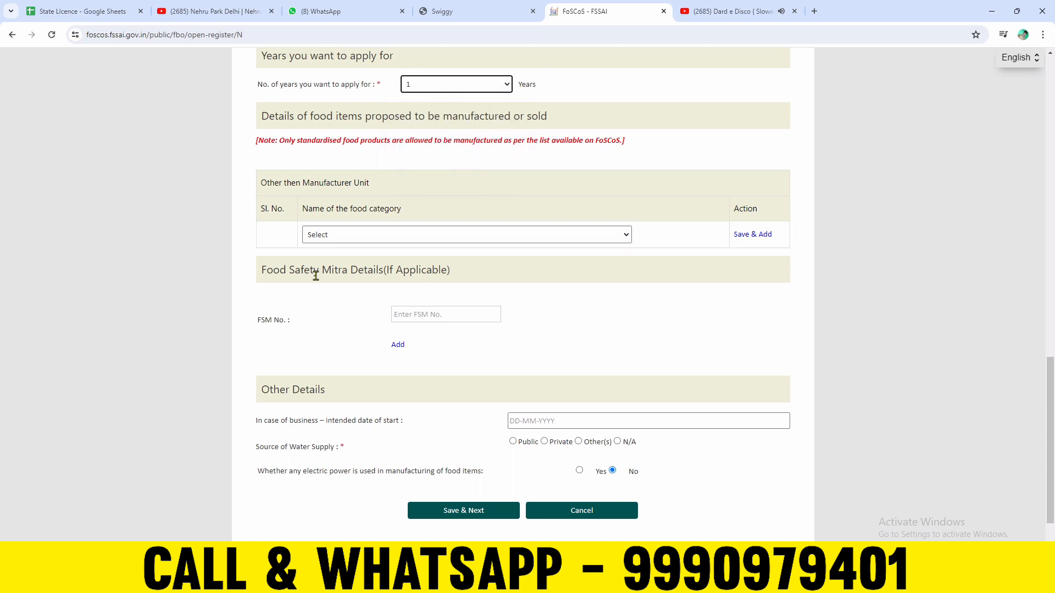
{"action": "left_click", "coordinate": [539, 235]}
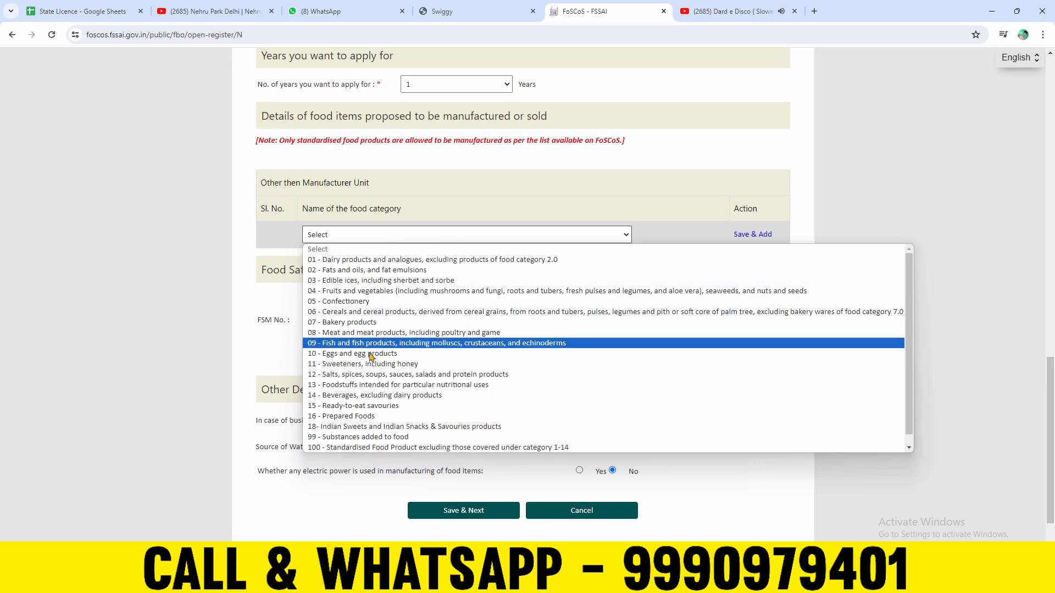
{"action": "left_click", "coordinate": [341, 415]}
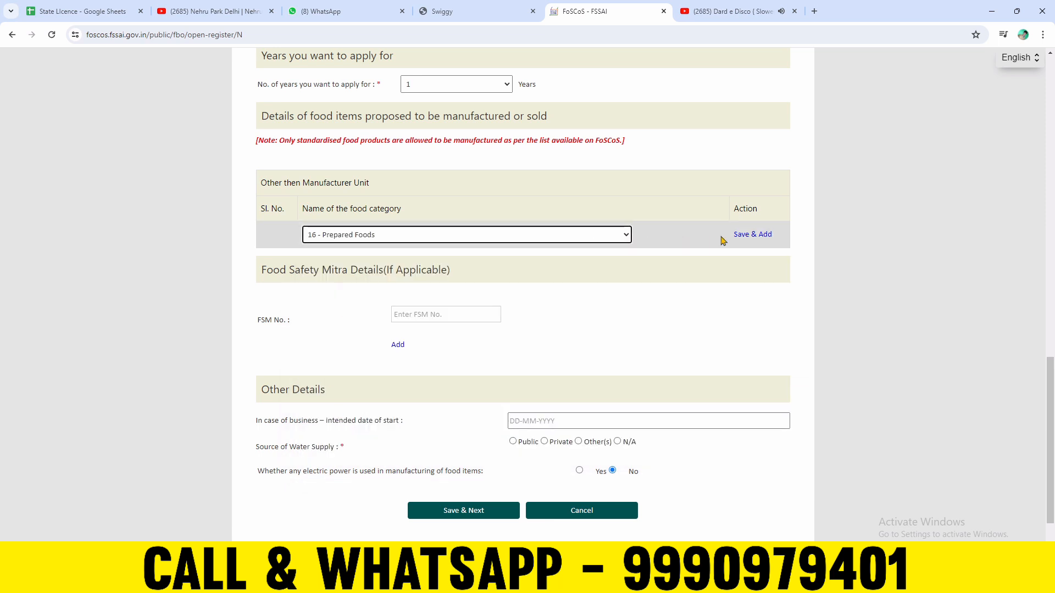
{"action": "left_click", "coordinate": [750, 235]}
Add Ready-to-eat savouries (15) and Salts, spices, soups, sauces, salads and protein products (12).
{"action": "left_click", "coordinate": [549, 256]}
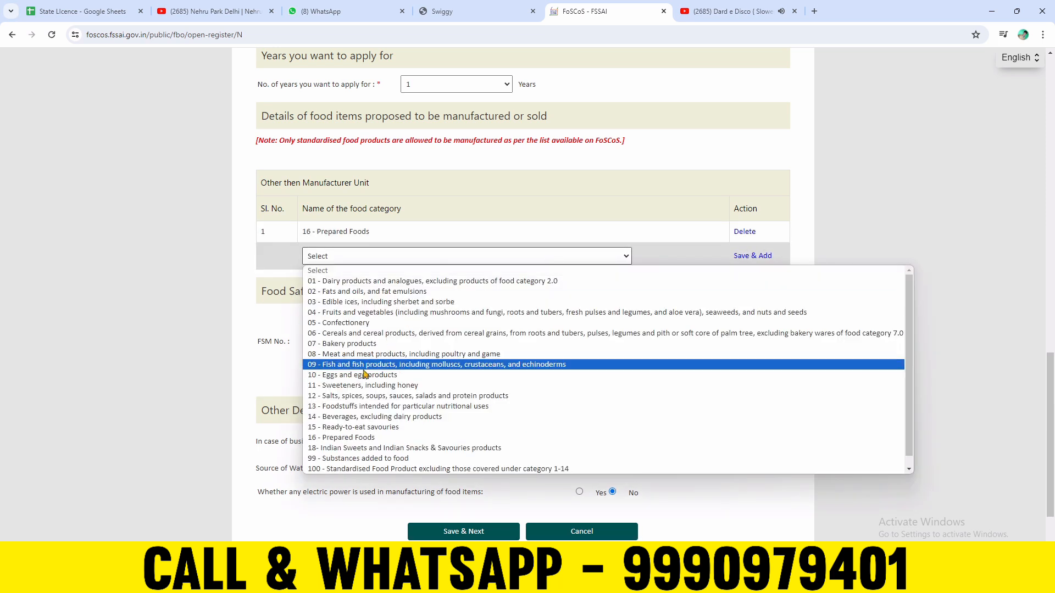
{"action": "left_click", "coordinate": [366, 427]}
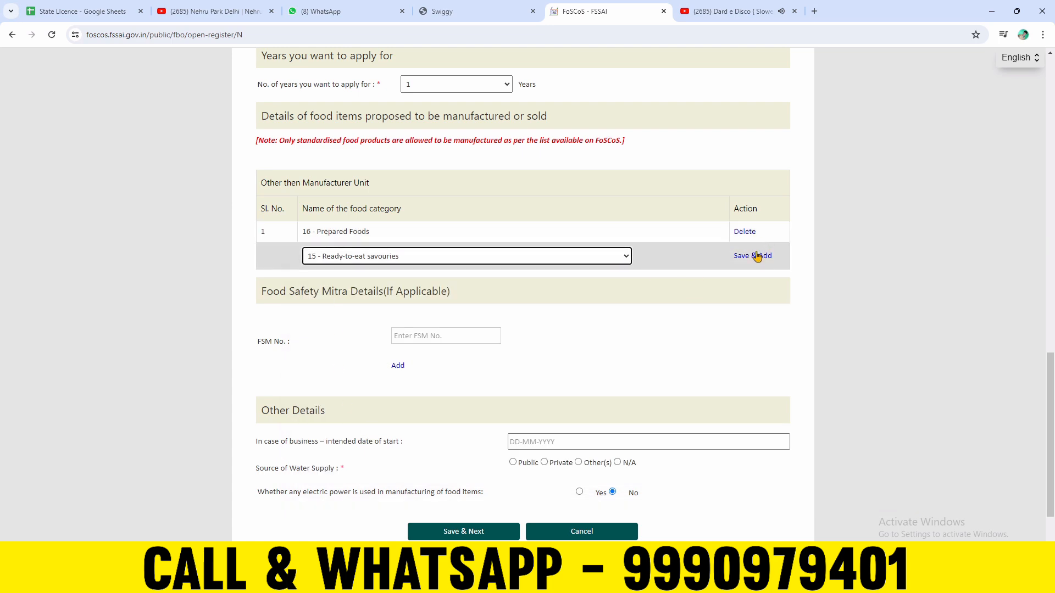
{"action": "left_click", "coordinate": [760, 256]}
{"action": "left_click", "coordinate": [500, 277]}
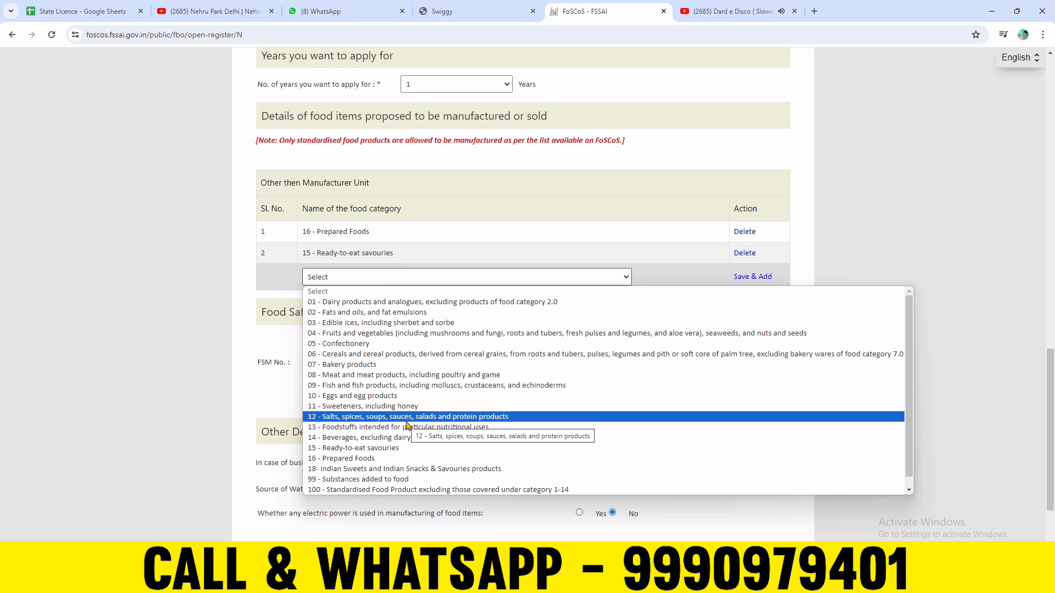
{"action": "left_click", "coordinate": [394, 418]}
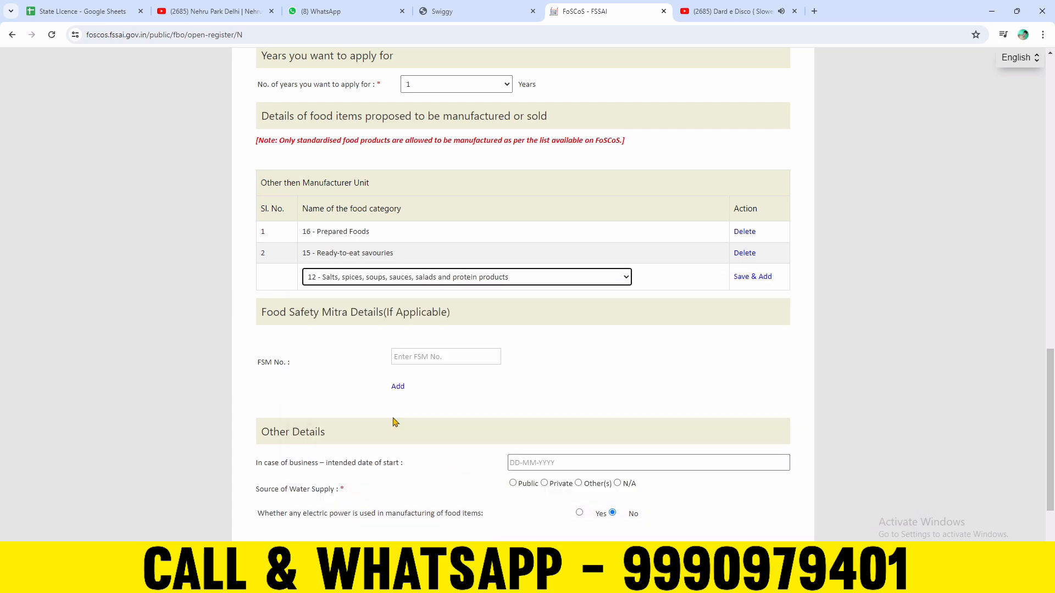
{"action": "left_click", "coordinate": [739, 278]}
{"action": "scroll", "coordinate": [590, 344], "scroll_direction": "down", "scroll_amount": 3}
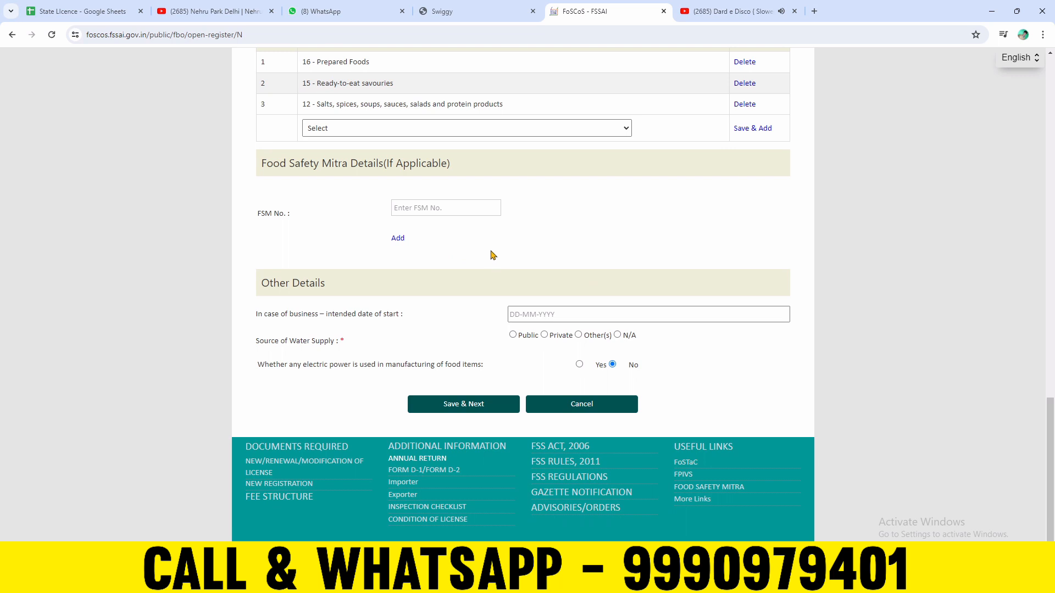
Select N/A for Source of Water Supply and go over the premises and correspondence address sections.
{"action": "left_click", "coordinate": [617, 335]}
{"action": "left_click", "coordinate": [469, 402]}
{"action": "left_click_drag", "start_coordinate": [1049, 463], "coordinate": [1049, 254]}
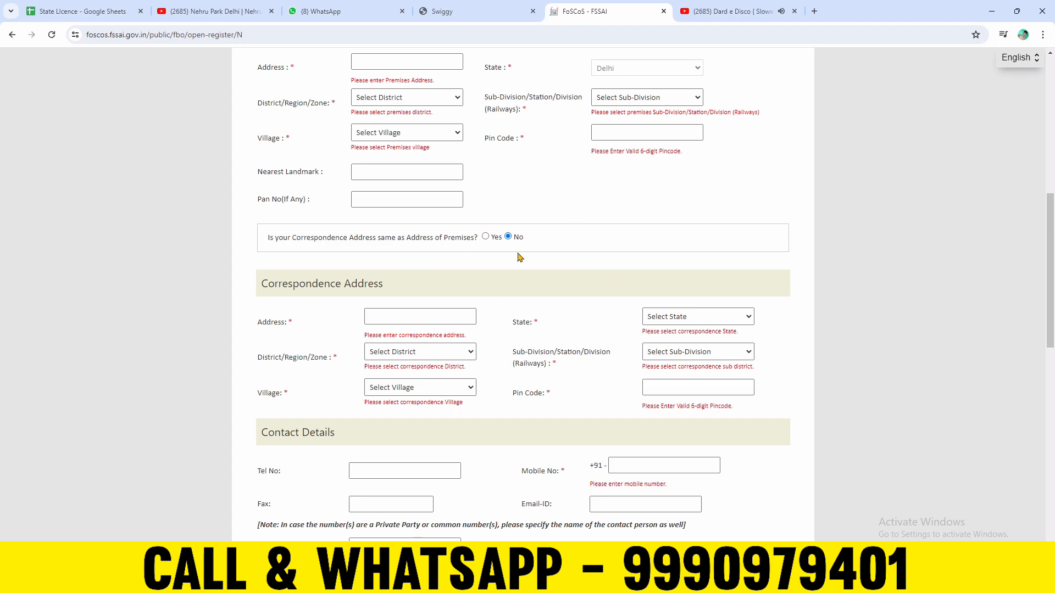
{"action": "scroll", "coordinate": [514, 236], "scroll_direction": "up", "scroll_amount": 8}
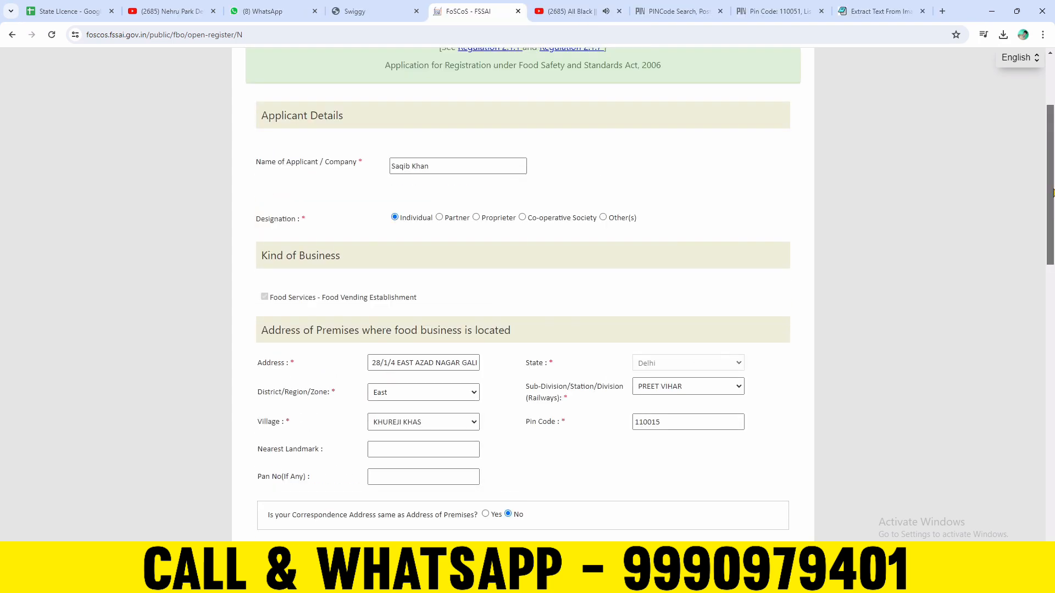
{"action": "scroll", "coordinate": [522, 296], "scroll_direction": "up", "scroll_amount": 4}
{"action": "scroll", "coordinate": [522, 297], "scroll_direction": "down", "scroll_amount": 5}
{"action": "scroll", "coordinate": [1052, 368], "scroll_direction": "down", "scroll_amount": 7}
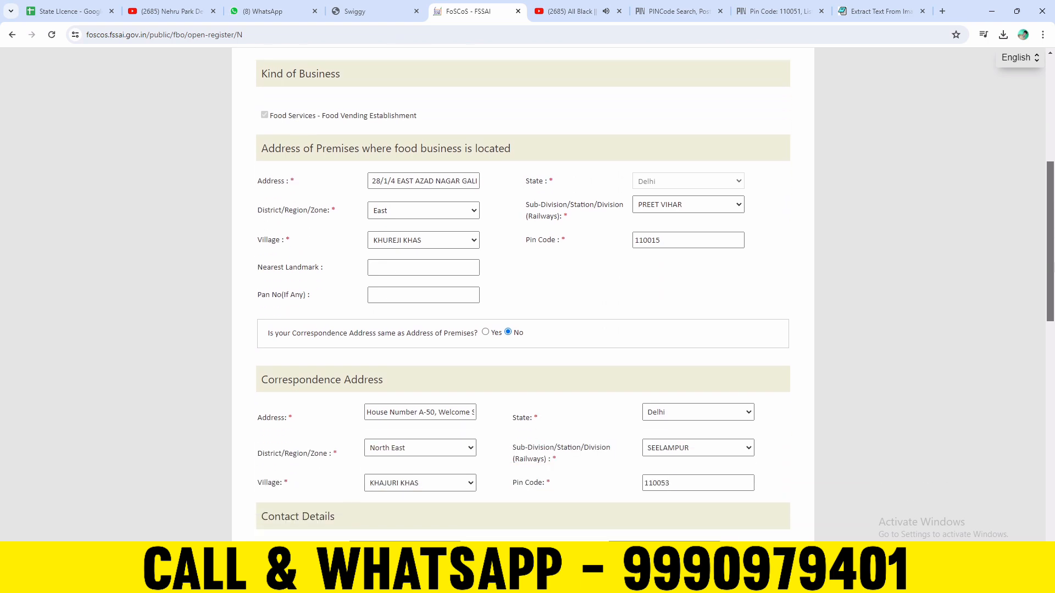
{"action": "scroll", "coordinate": [1052, 368], "scroll_direction": "down", "scroll_amount": 8}
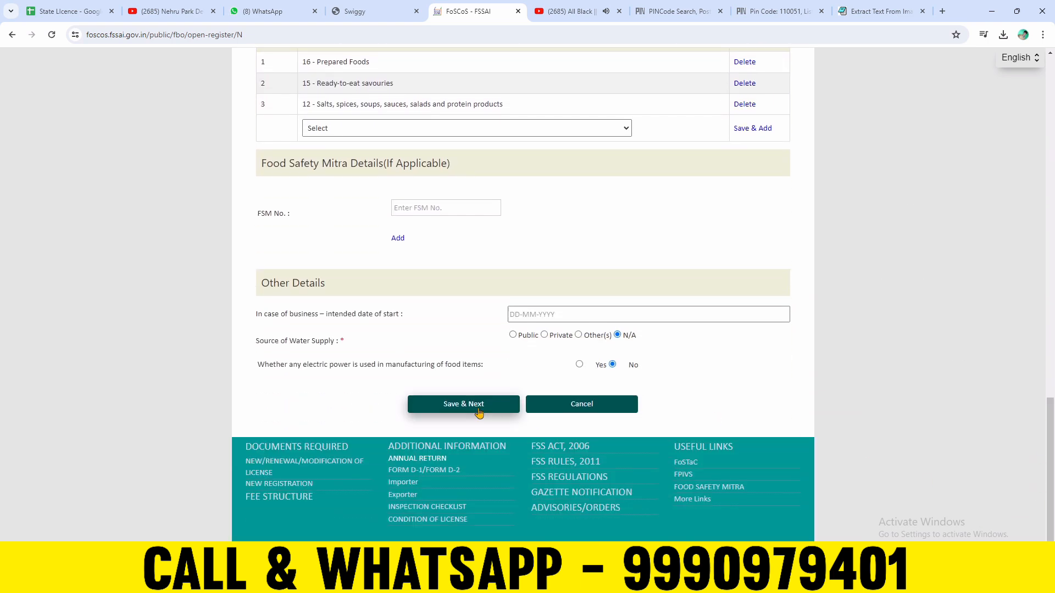
Save the form, confirm the three food categories in the Application Product popup, and reach sign-up.
{"action": "left_click", "coordinate": [477, 409]}
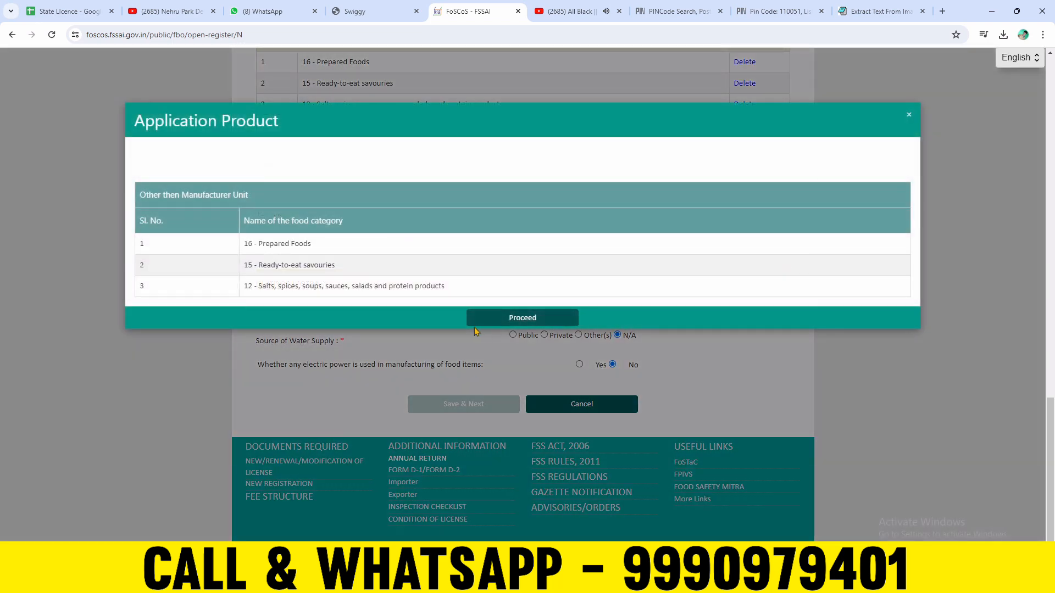
{"action": "left_click", "coordinate": [475, 323]}
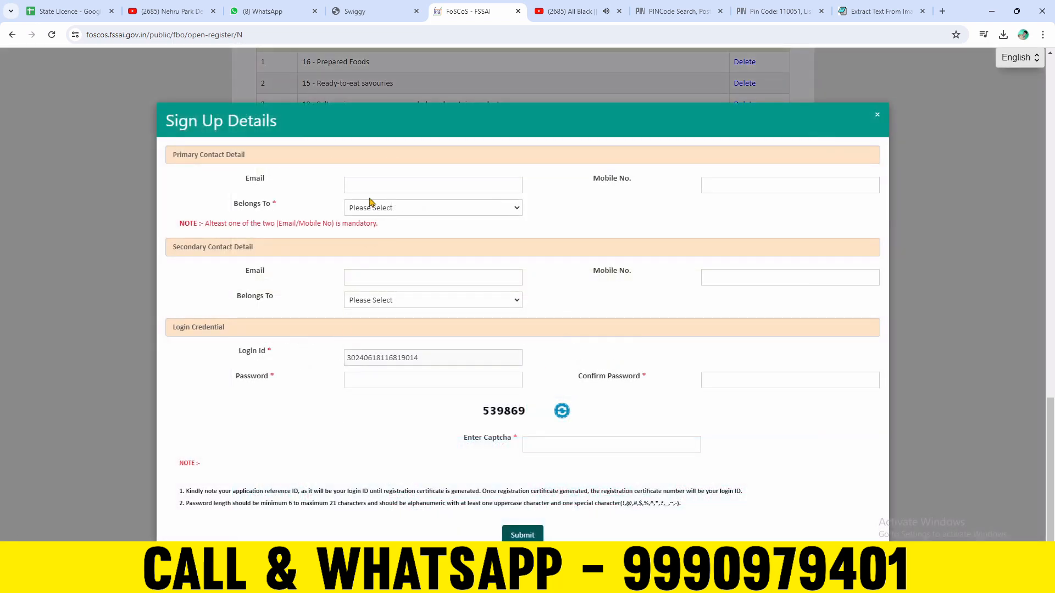
{"action": "left_click", "coordinate": [367, 187]}
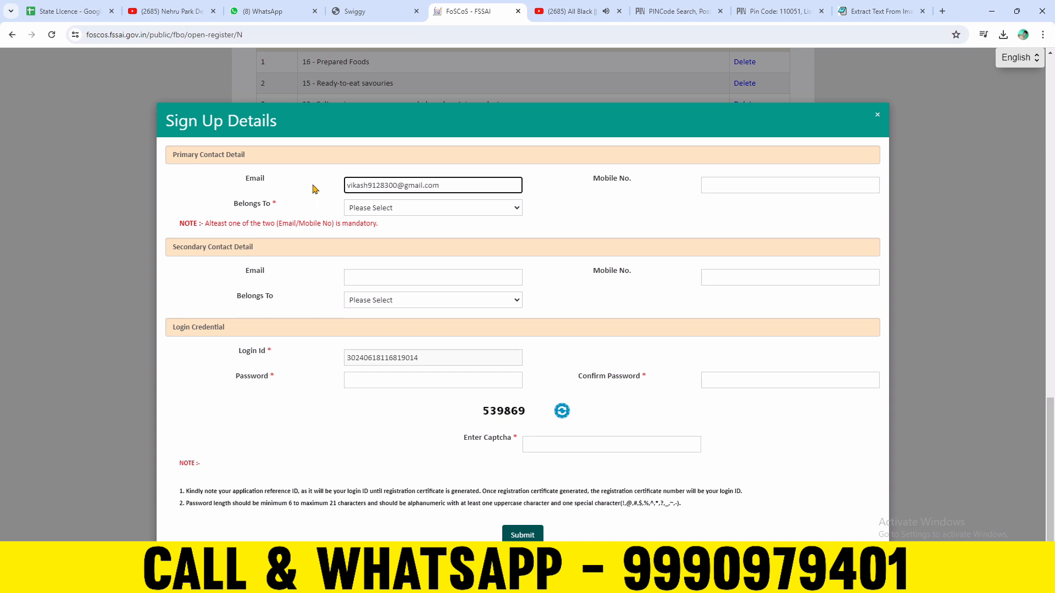
Enter the primary mobile number and set Belongs To to Self.
{"action": "key", "text": "Tab"}
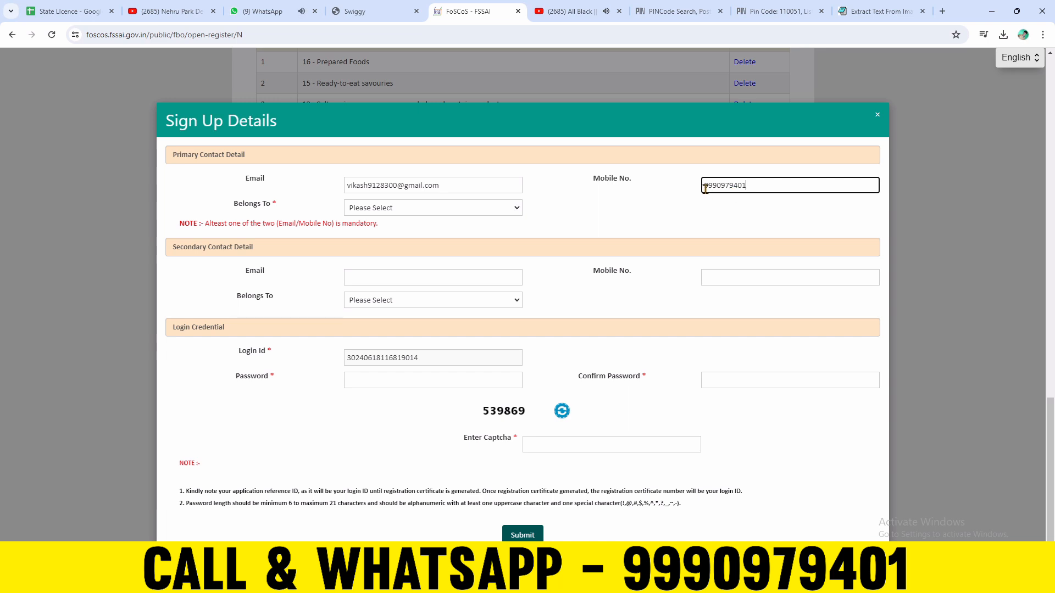
{"action": "left_click", "coordinate": [397, 210]}
{"action": "left_click", "coordinate": [378, 234]}
{"action": "left_click", "coordinate": [555, 210]}
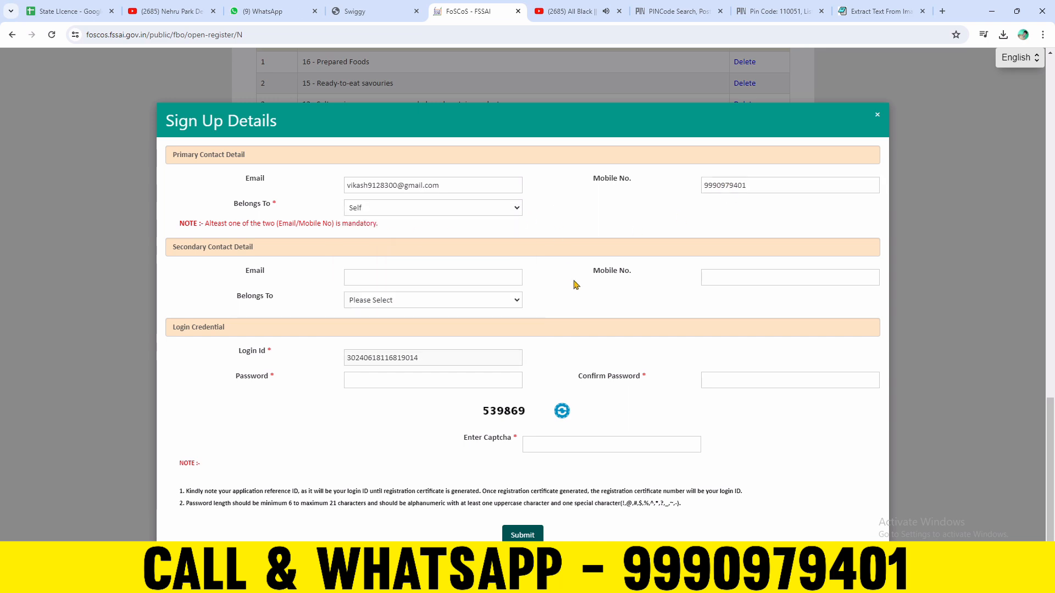
Enter and confirm the account password, fill in the captcha, and submit for verification.
{"action": "left_click", "coordinate": [411, 379]}
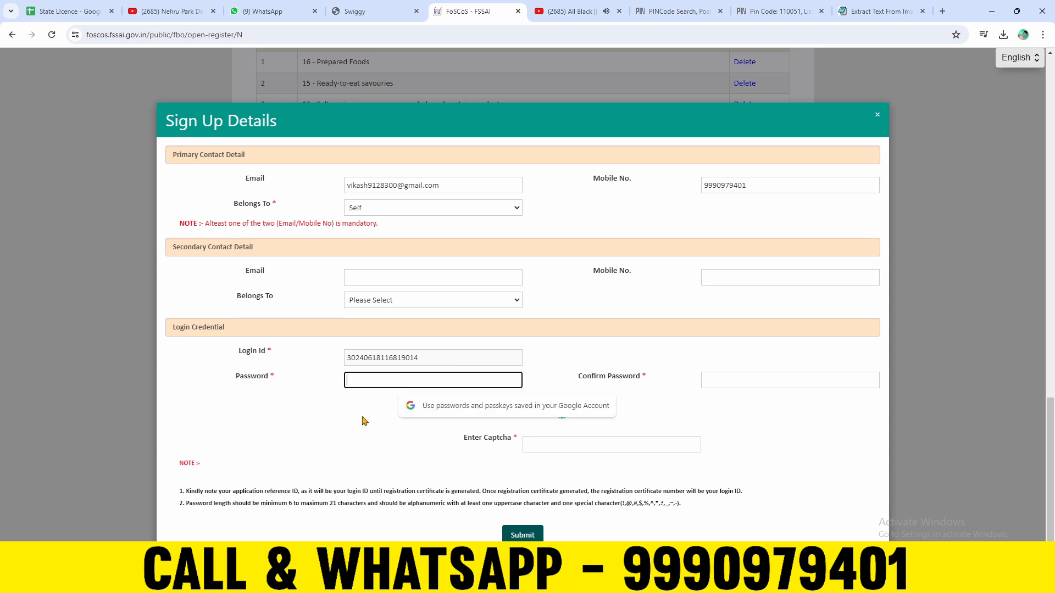
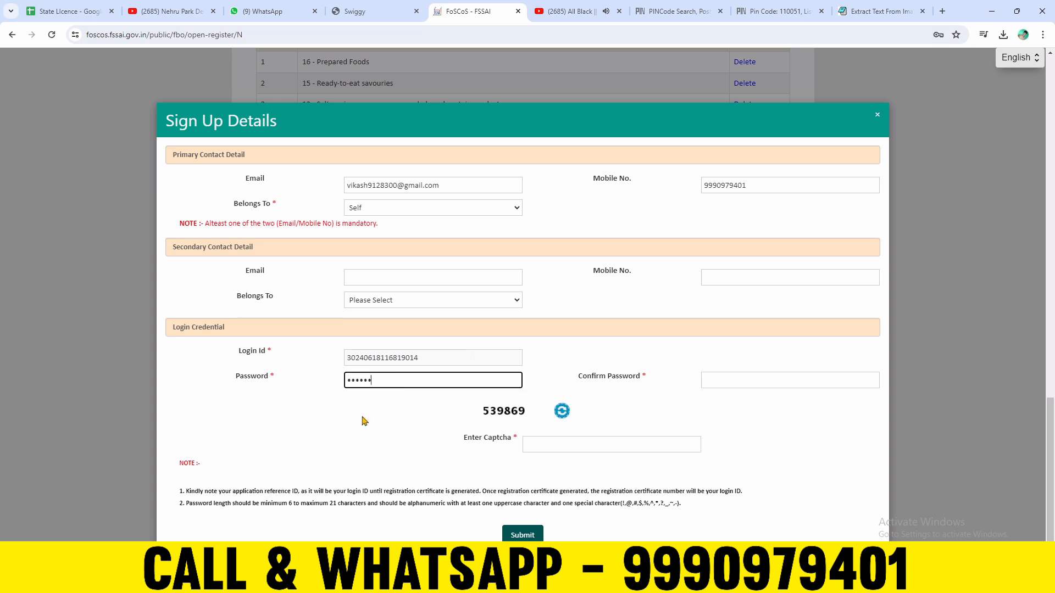
{"action": "key", "text": "Tab"}
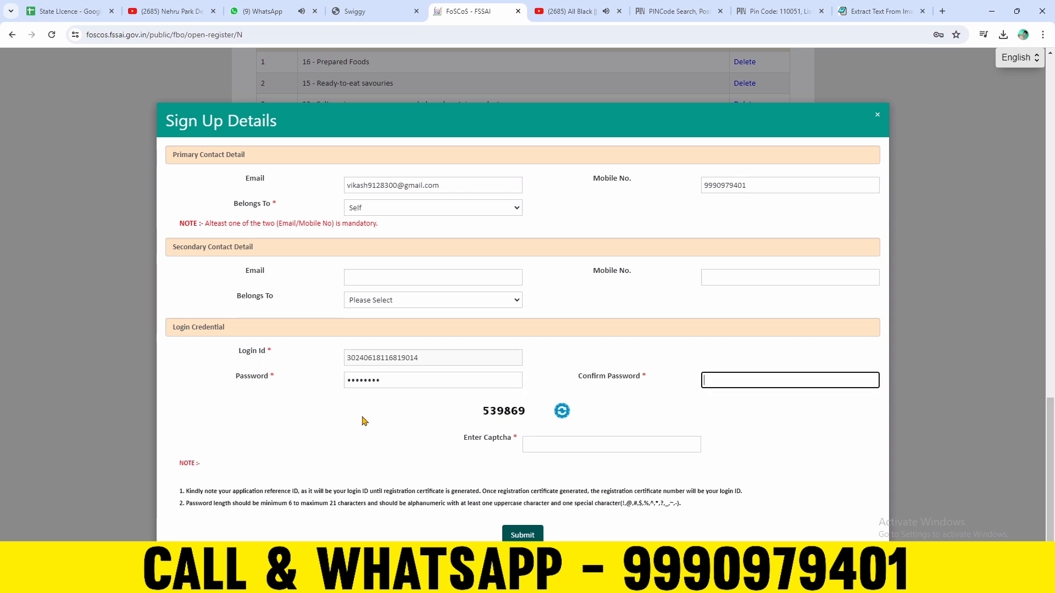
{"action": "key", "text": "Tab"}
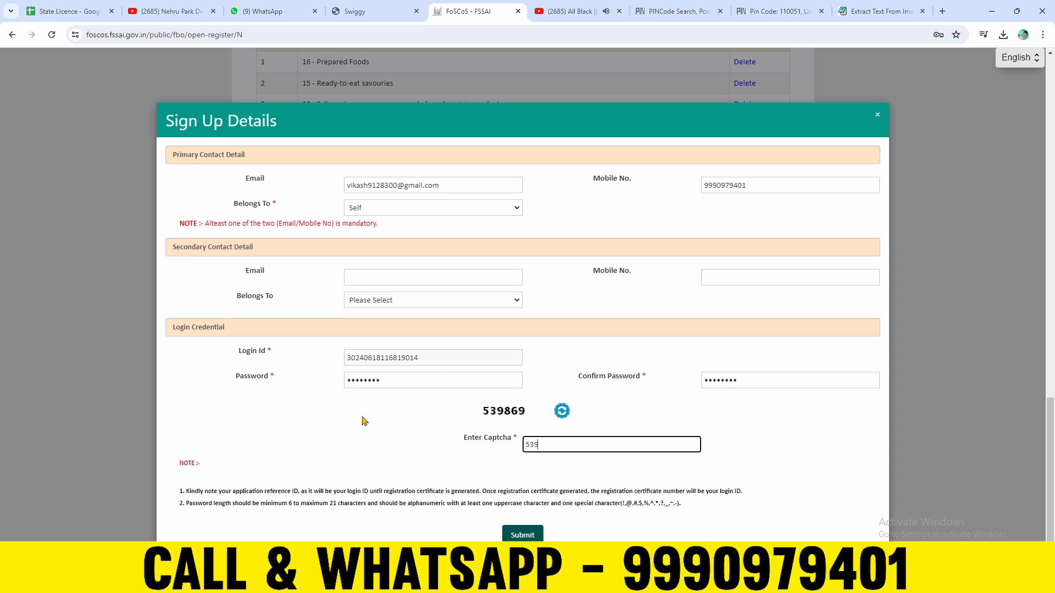
{"action": "left_click", "coordinate": [363, 421]}
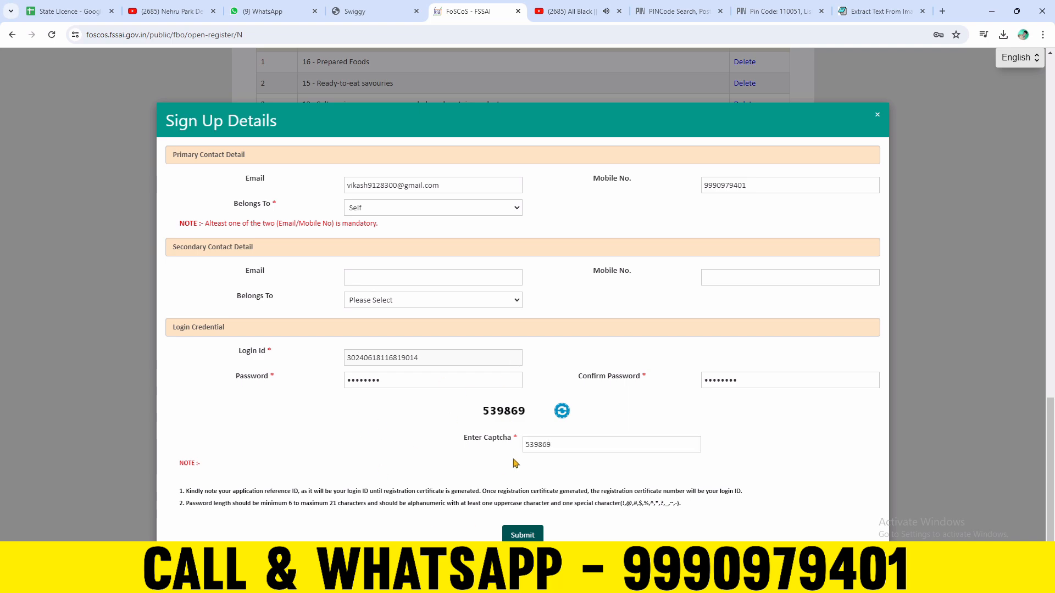
{"action": "left_click", "coordinate": [521, 535]}
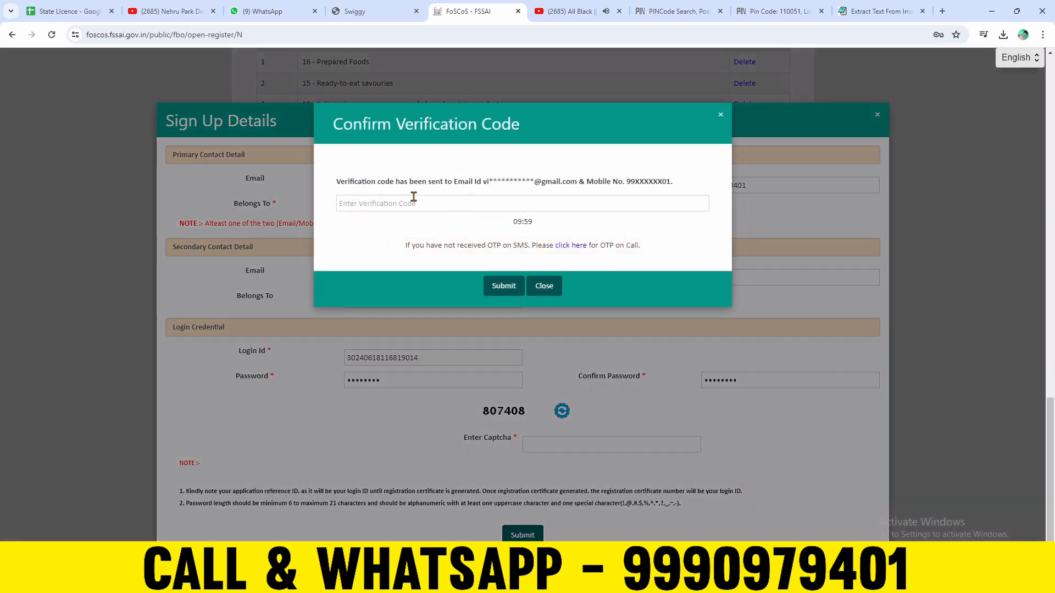
{"action": "left_click", "coordinate": [413, 202]}
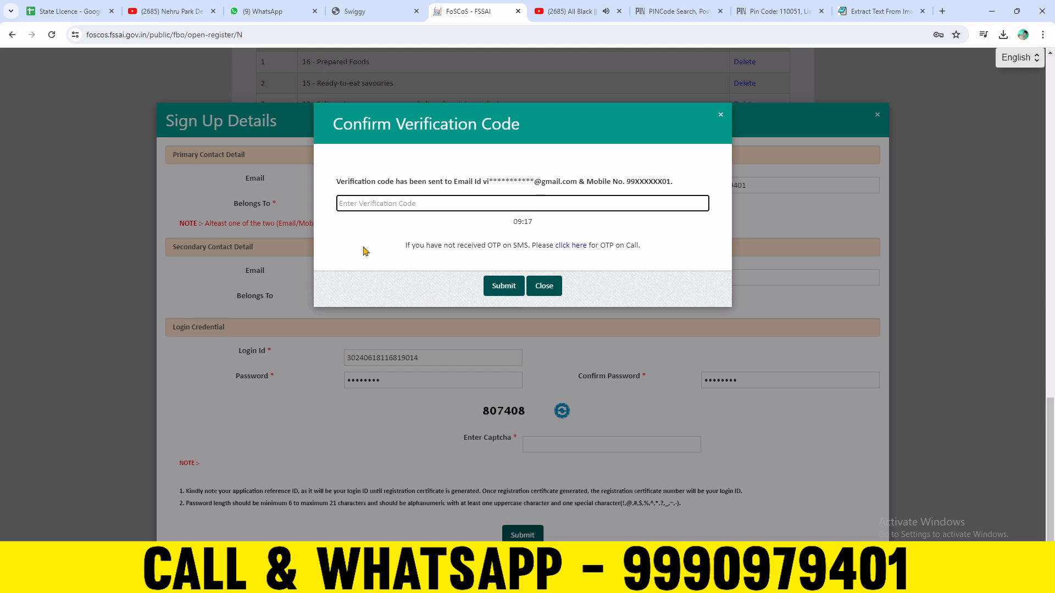
Enter the one-time verification code, submit it, and acknowledge the sign-up success message.
{"action": "left_click", "coordinate": [505, 287]}
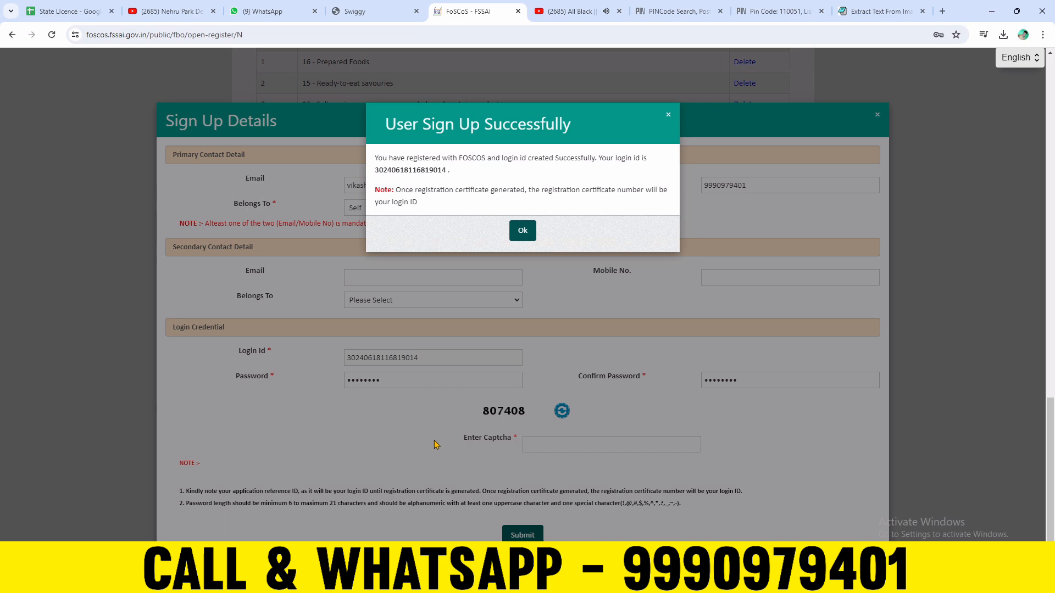
{"action": "left_click", "coordinate": [523, 231]}
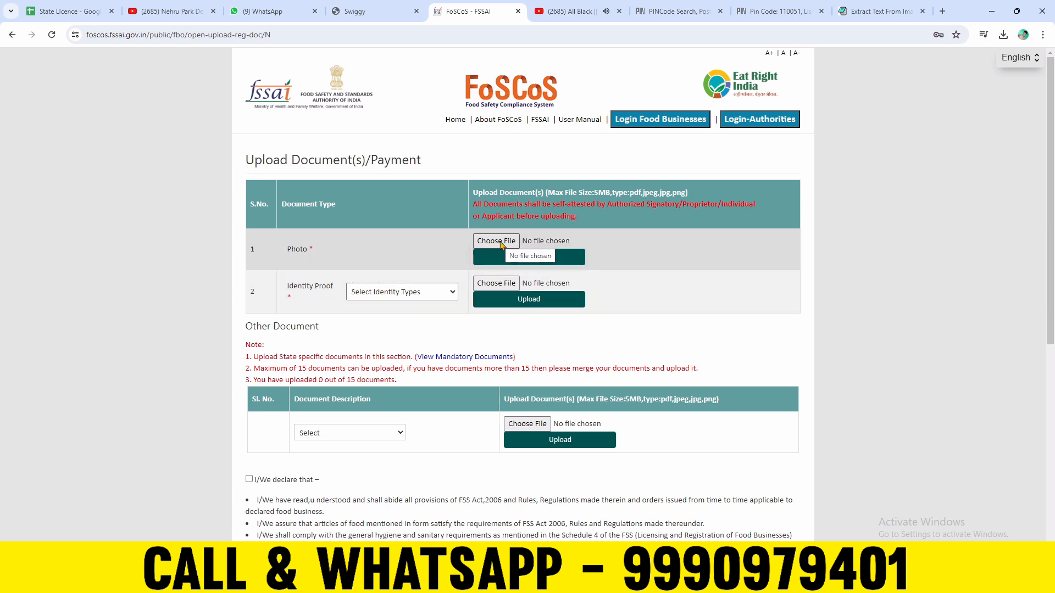
Choose Aadhar Card as identity proof, Proof of Premises as document type, and accept the declaration.
{"action": "left_click", "coordinate": [416, 294]}
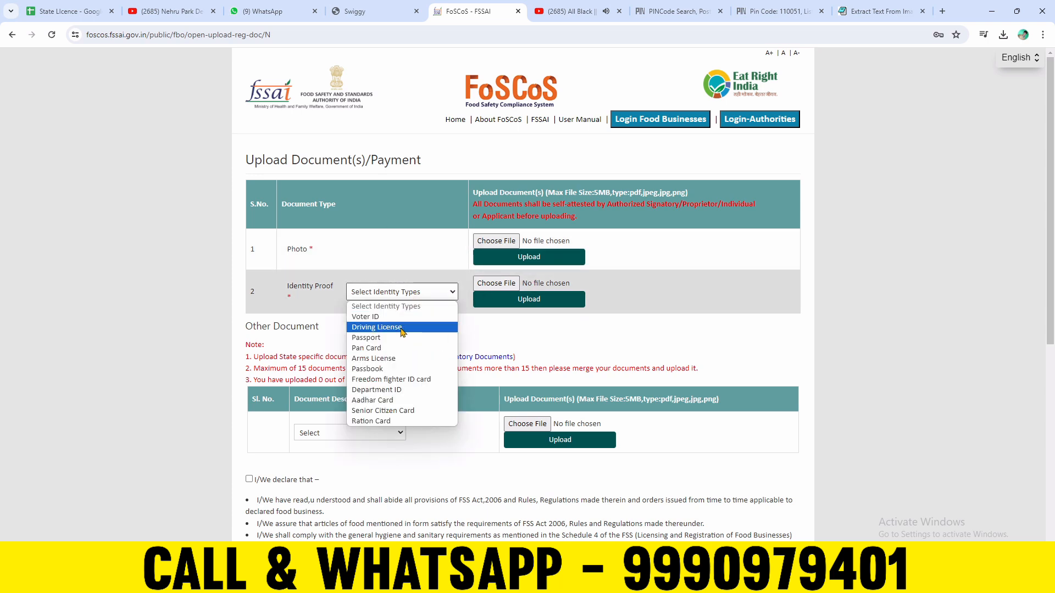
{"action": "left_click", "coordinate": [384, 399]}
{"action": "left_click", "coordinate": [381, 434]}
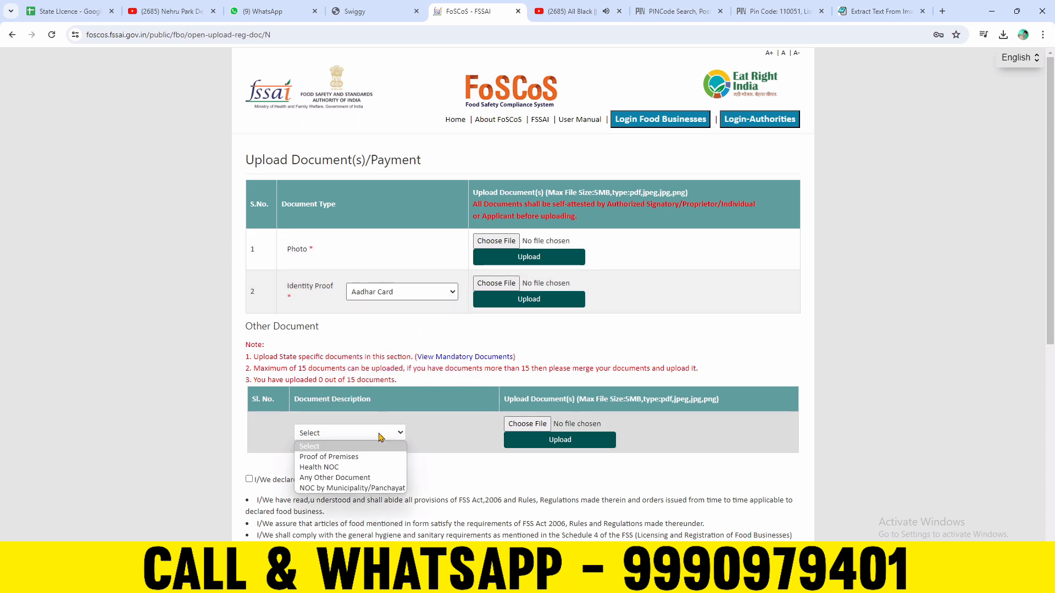
{"action": "left_click", "coordinate": [353, 461]}
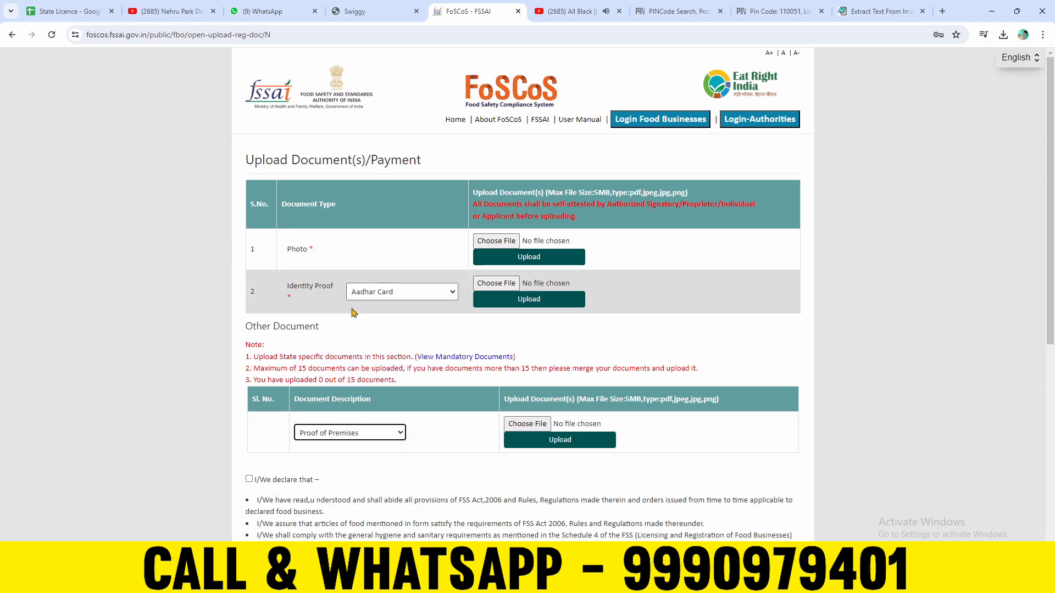
{"action": "left_click", "coordinate": [248, 480]}
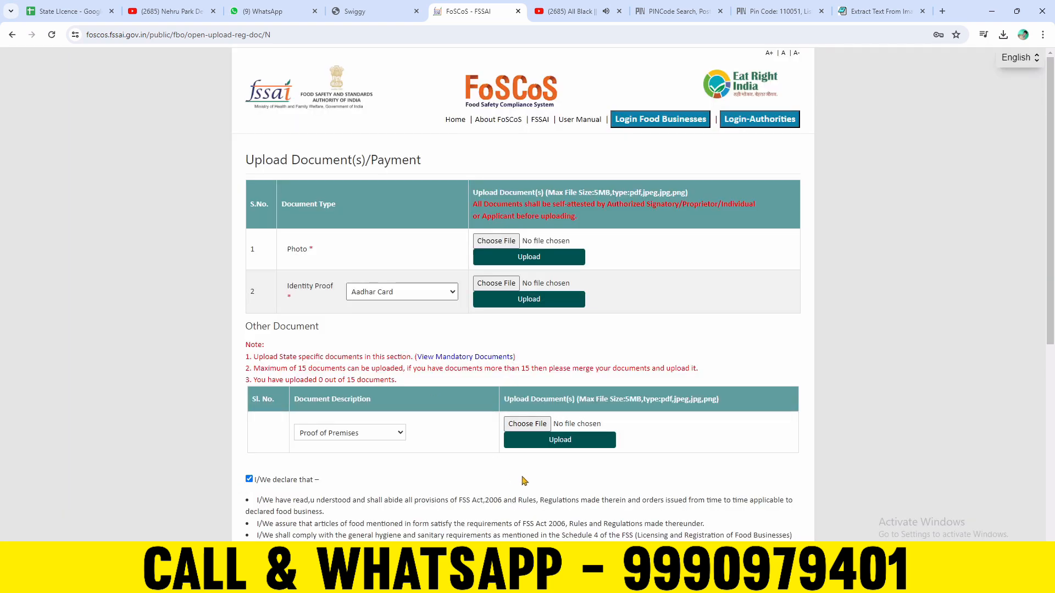
Select PayUBiz as the payment method for the Rs. 100 fee and attempt payment.
{"action": "scroll", "coordinate": [737, 327], "scroll_direction": "down", "scroll_amount": 7}
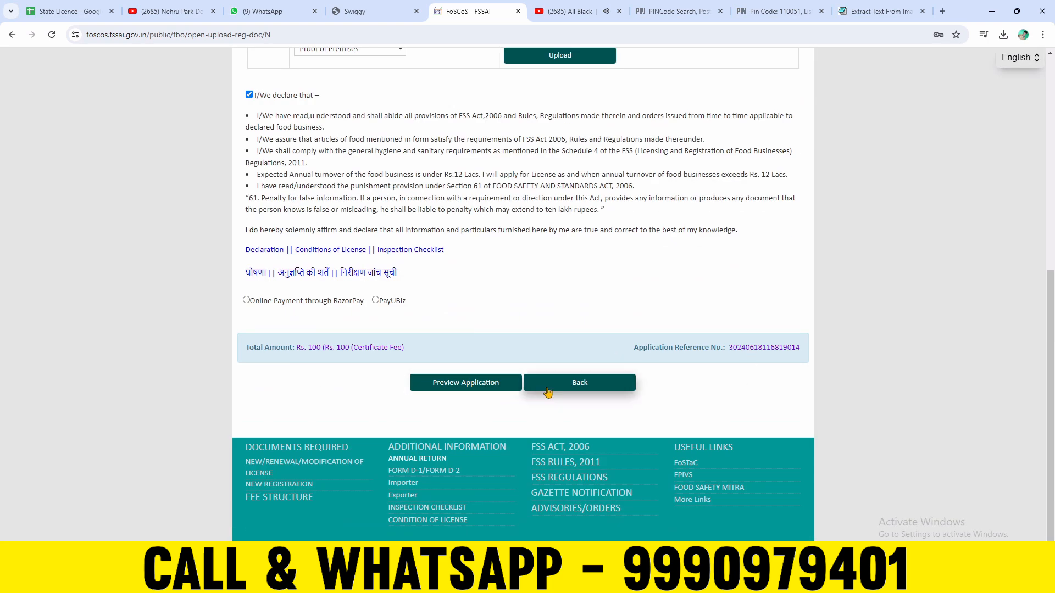
{"action": "left_click", "coordinate": [376, 300]}
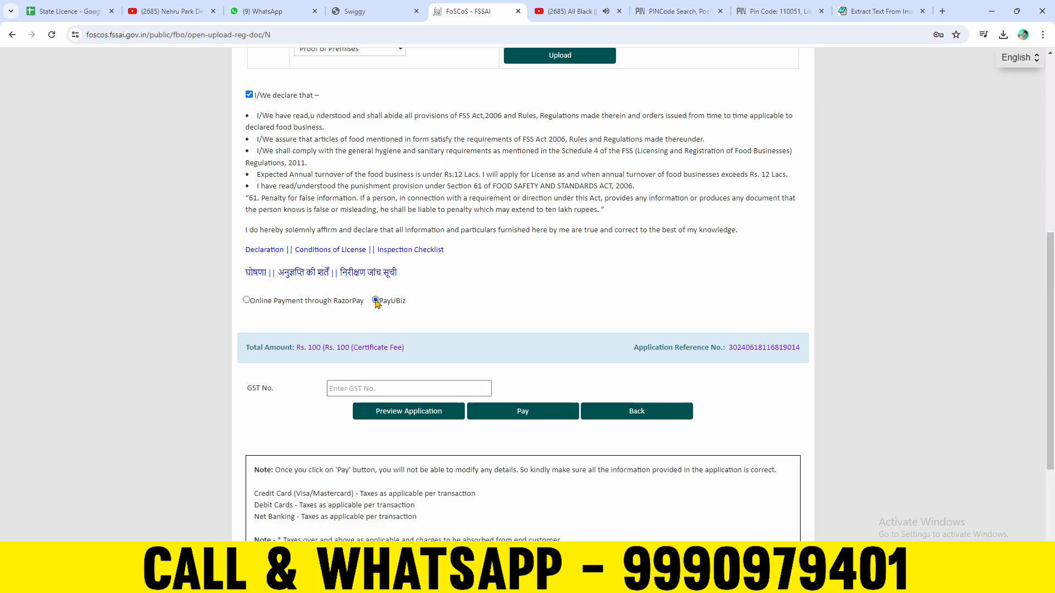
{"action": "left_click", "coordinate": [523, 411]}
{"action": "scroll", "coordinate": [593, 334], "scroll_direction": "down", "scroll_amount": 10}
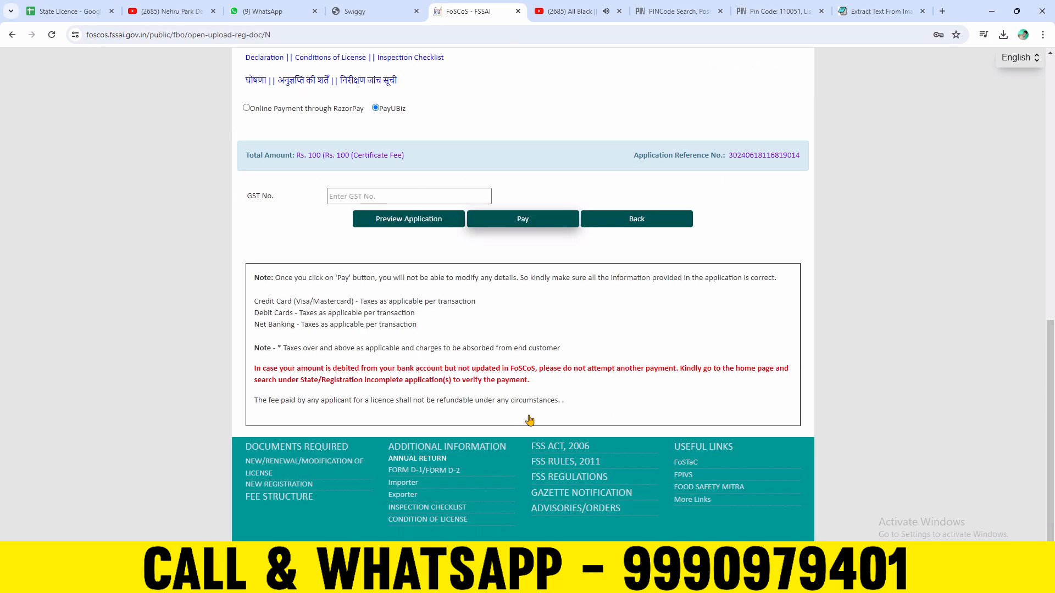
{"action": "scroll", "coordinate": [594, 334], "scroll_direction": "up", "scroll_amount": 10}
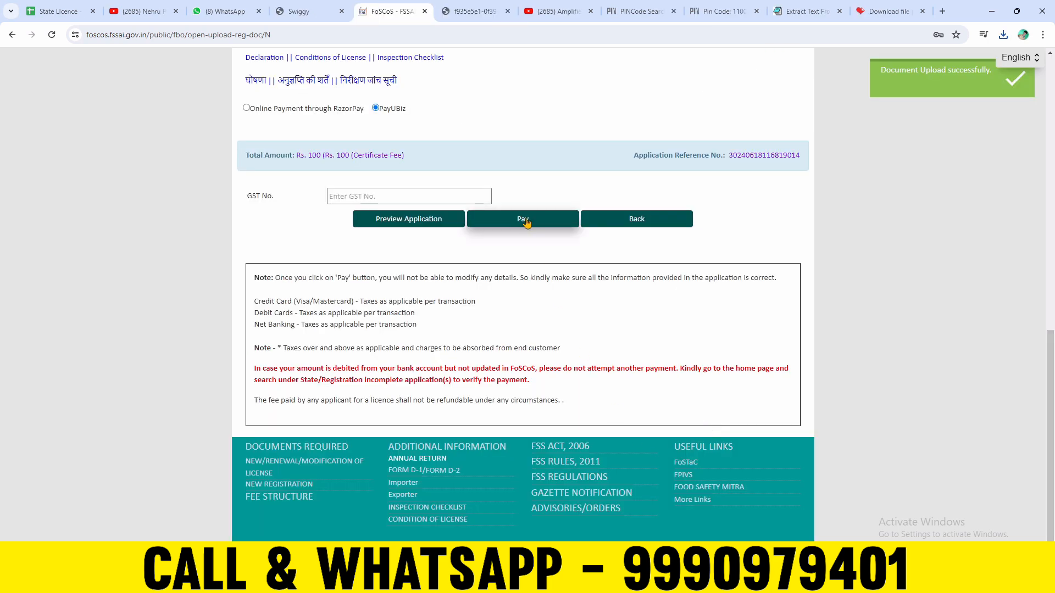
E-sign the application with the mobile OTP and continue to the PayU payment page.
{"action": "left_click", "coordinate": [523, 220]}
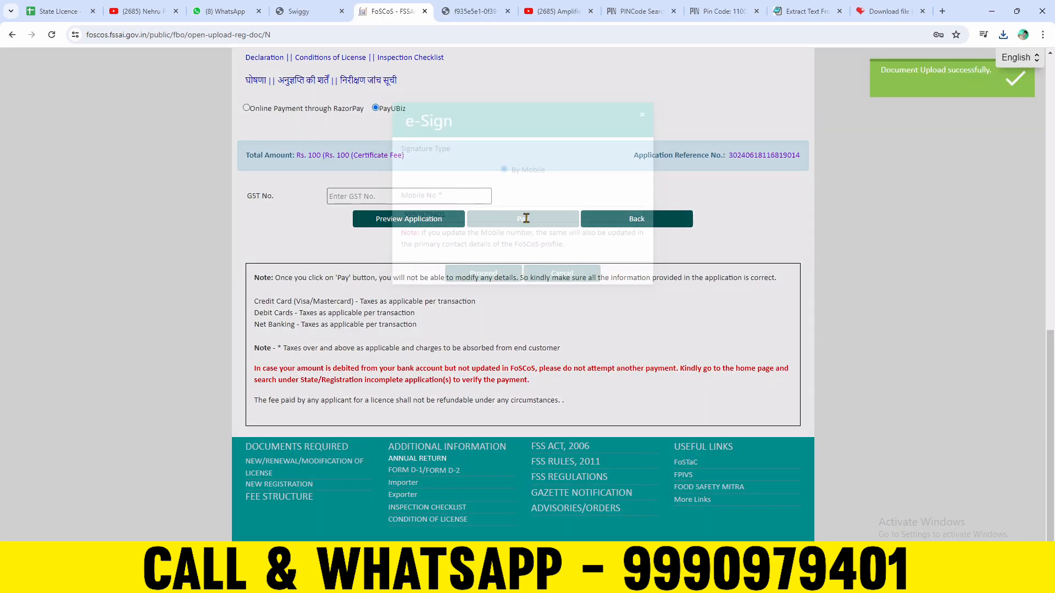
{"action": "left_click", "coordinate": [476, 277]}
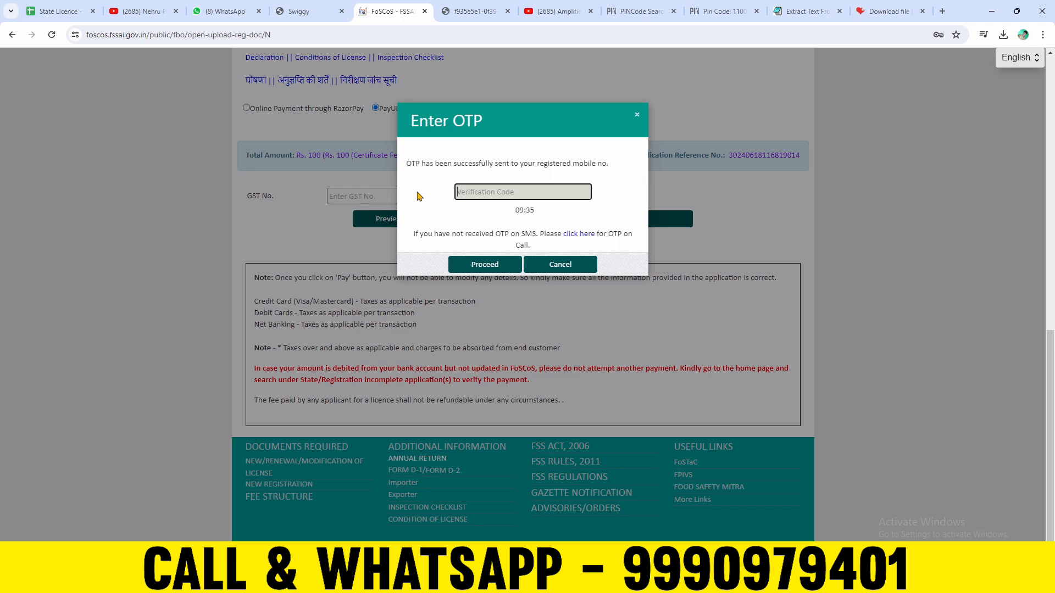
{"action": "left_click", "coordinate": [455, 265]}
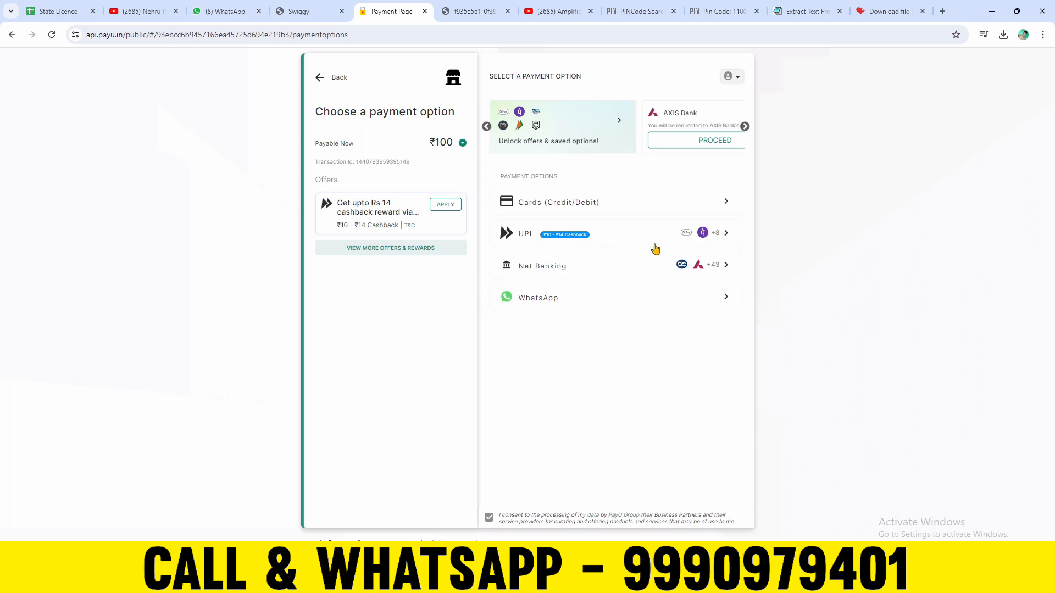
Choose UPI in PayU and generate a QR code to pay the ₹100 fee.
{"action": "left_click", "coordinate": [668, 232]}
{"action": "left_click", "coordinate": [691, 137]}
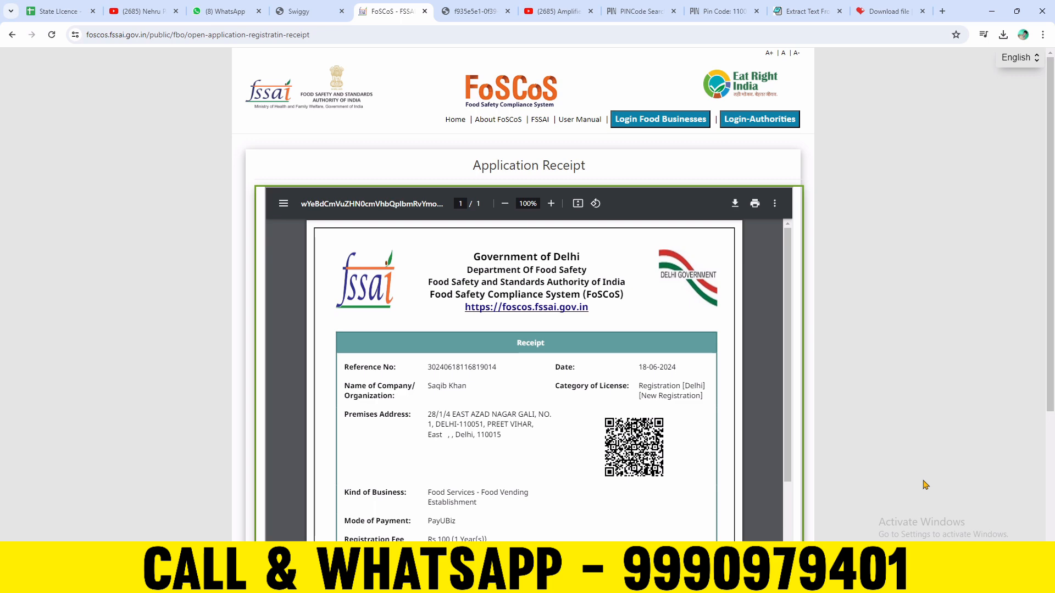
Select the applicant's name on the receipt PDF and copy it.
{"action": "scroll", "coordinate": [1022, 157], "scroll_direction": "down", "scroll_amount": 4}
{"action": "scroll", "coordinate": [1030, 170], "scroll_direction": "up", "scroll_amount": 4}
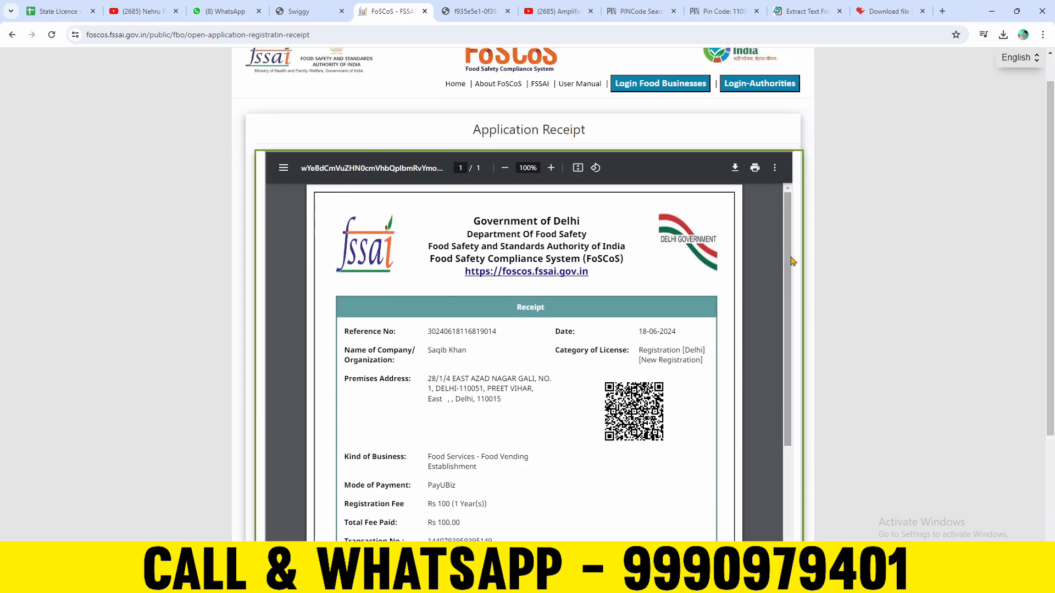
{"action": "left_click_drag", "start_coordinate": [788, 286], "coordinate": [795, 211]}
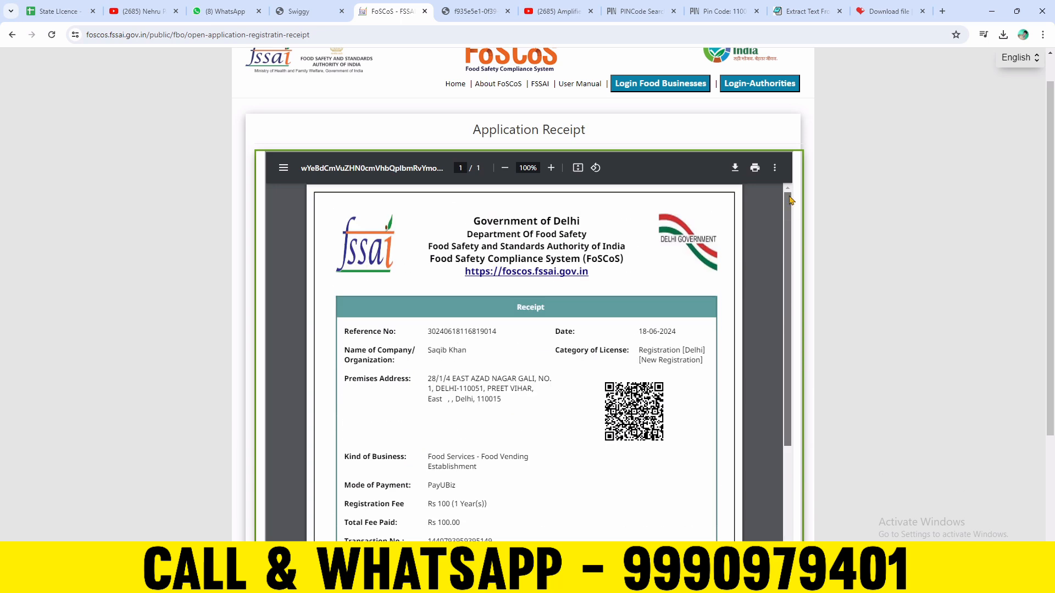
{"action": "left_click_drag", "start_coordinate": [471, 346], "coordinate": [433, 350]}
{"action": "left_click", "coordinate": [433, 353]}
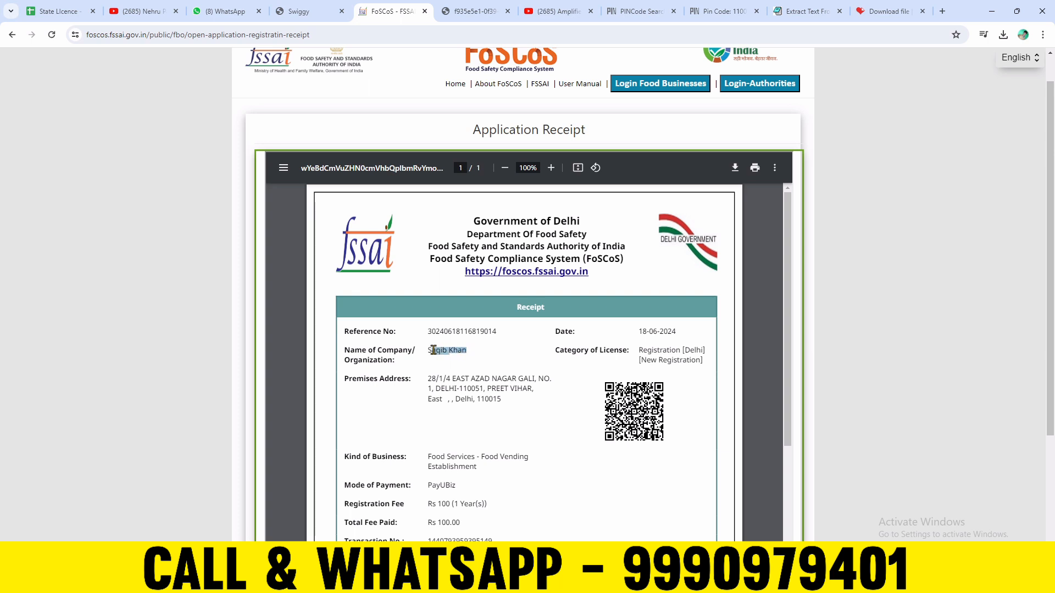
{"action": "right_click", "coordinate": [433, 350]}
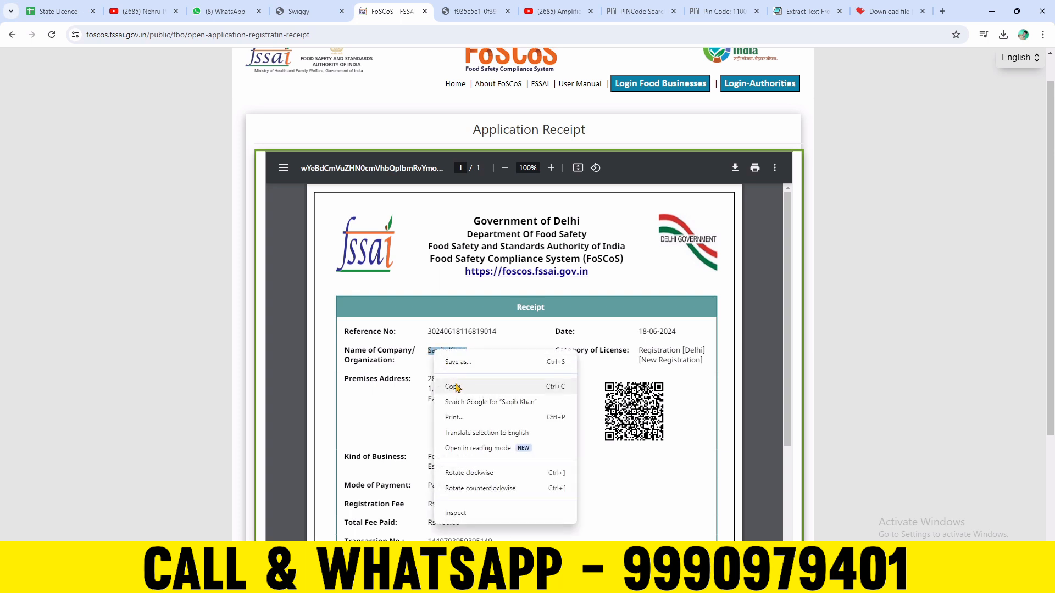
{"action": "left_click", "coordinate": [452, 386]}
{"action": "left_click", "coordinate": [482, 356]}
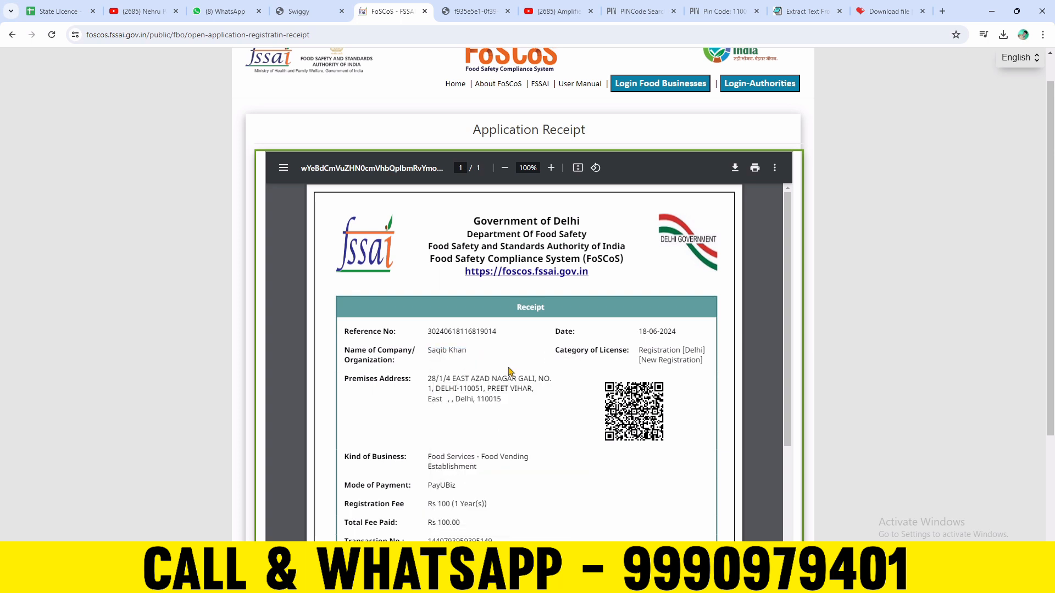
Download the receipt PDF to HDD (D:) > 1 Food Invoice, named with the applicant's name.
{"action": "left_click", "coordinate": [734, 168]}
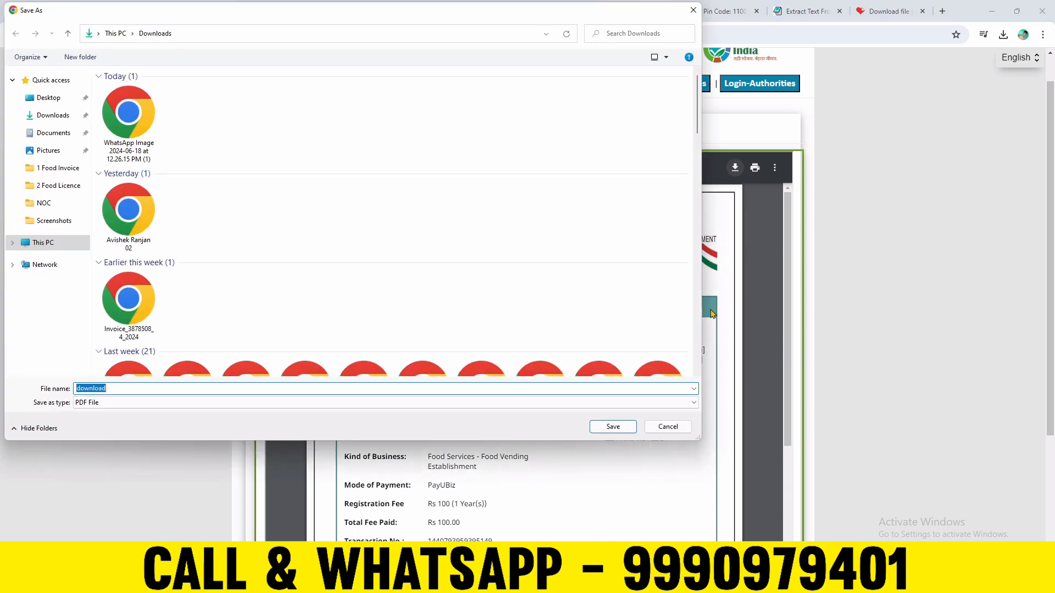
{"action": "left_click", "coordinate": [133, 33]}
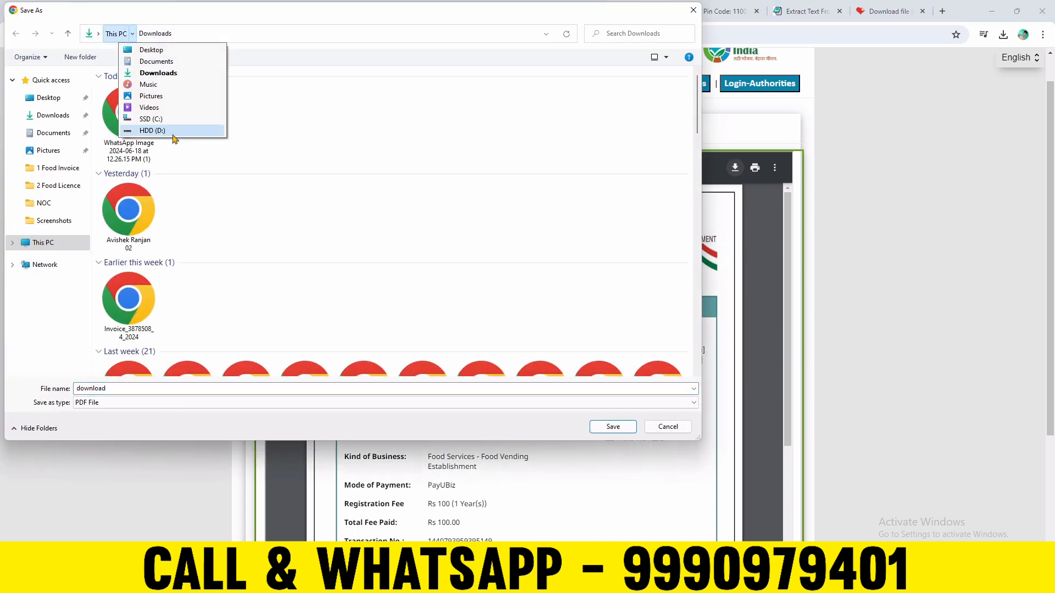
{"action": "left_click", "coordinate": [172, 132]}
{"action": "double_click", "coordinate": [187, 108]}
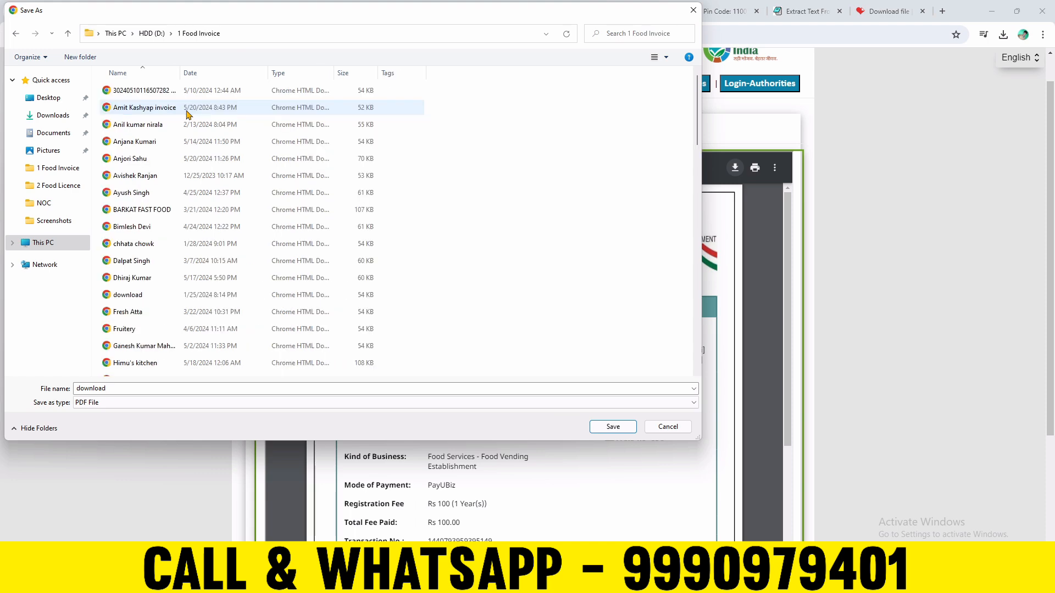
{"action": "double_click", "coordinate": [170, 389]}
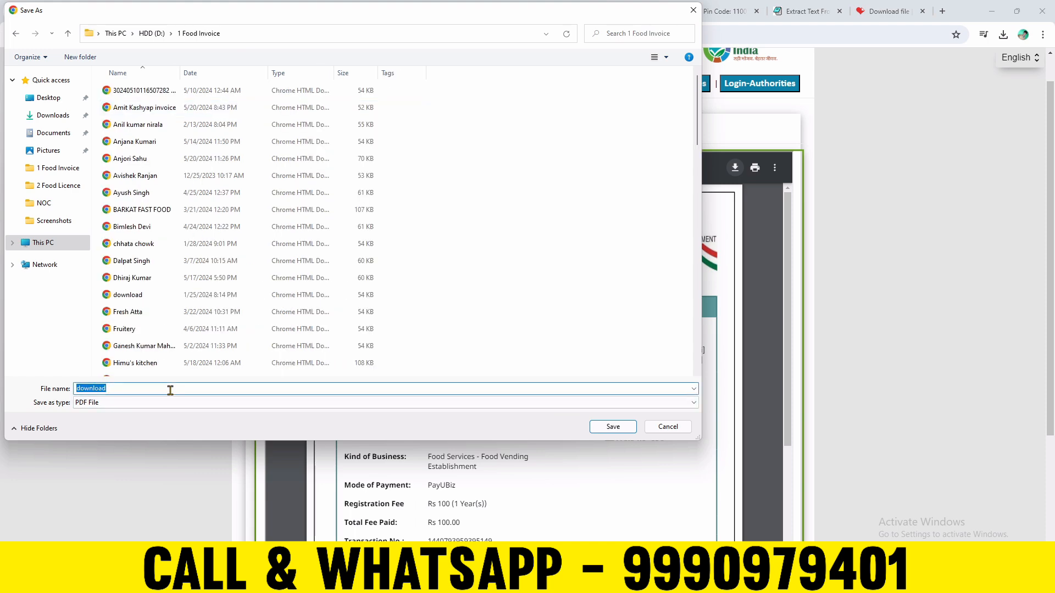
{"action": "key", "text": "Return"}
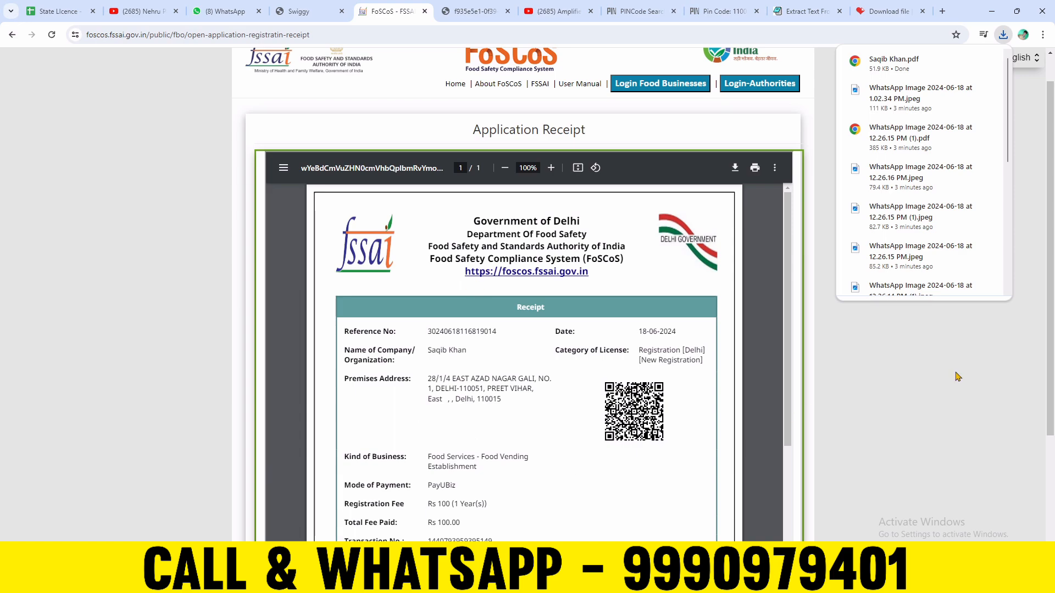